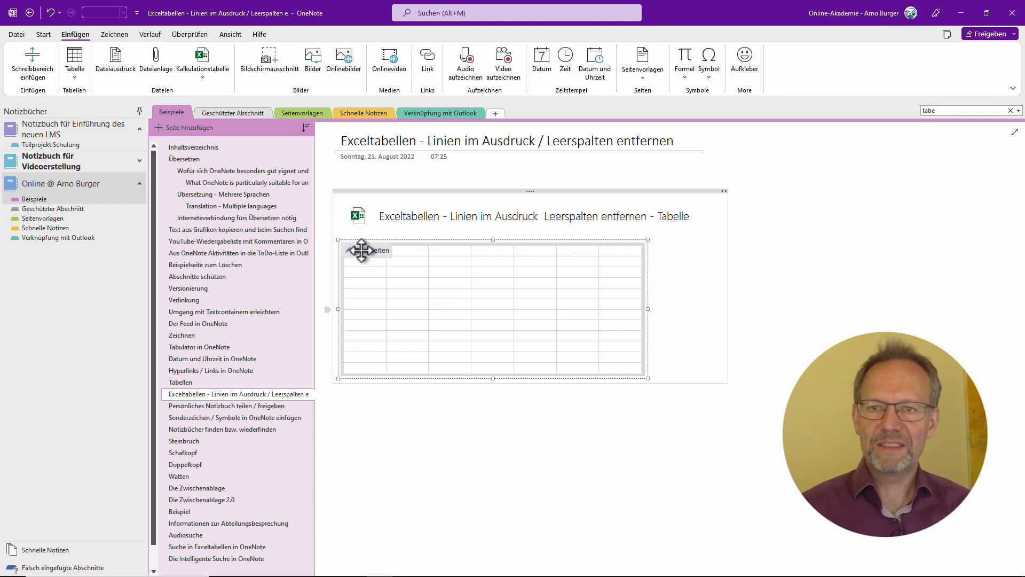
# Step: Open the embedded Excel table for editing, paste the copied month/year table at A1, and close it with the changes saved
pyautogui.click(362, 250)
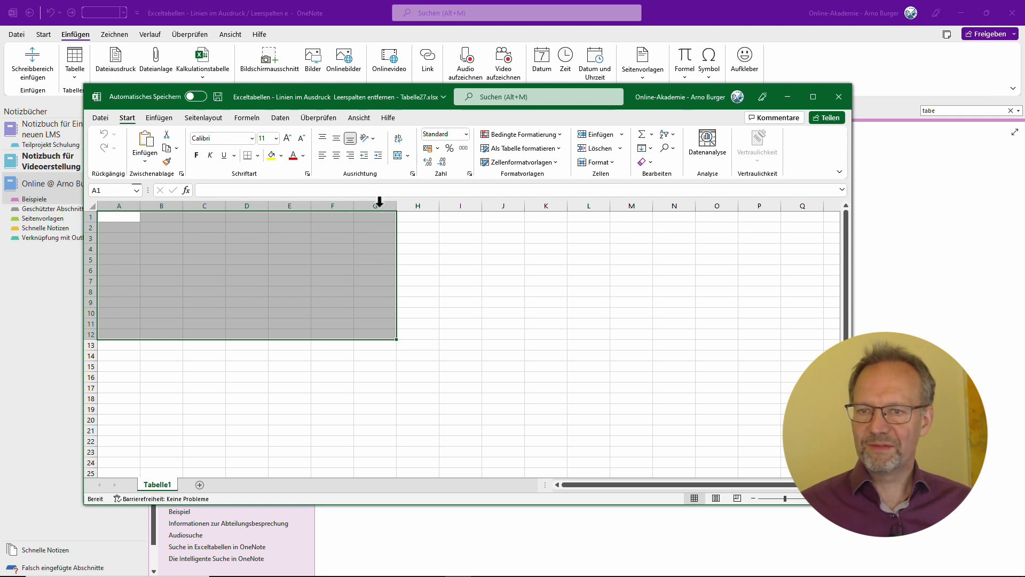
pyautogui.click(123, 215)
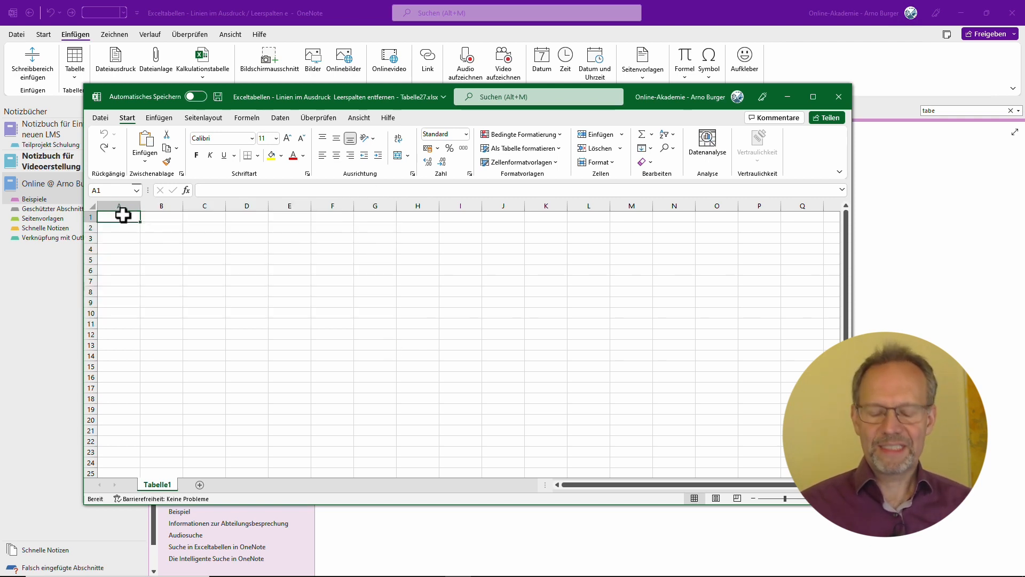
pyautogui.hotkey('ctrl', 'v')
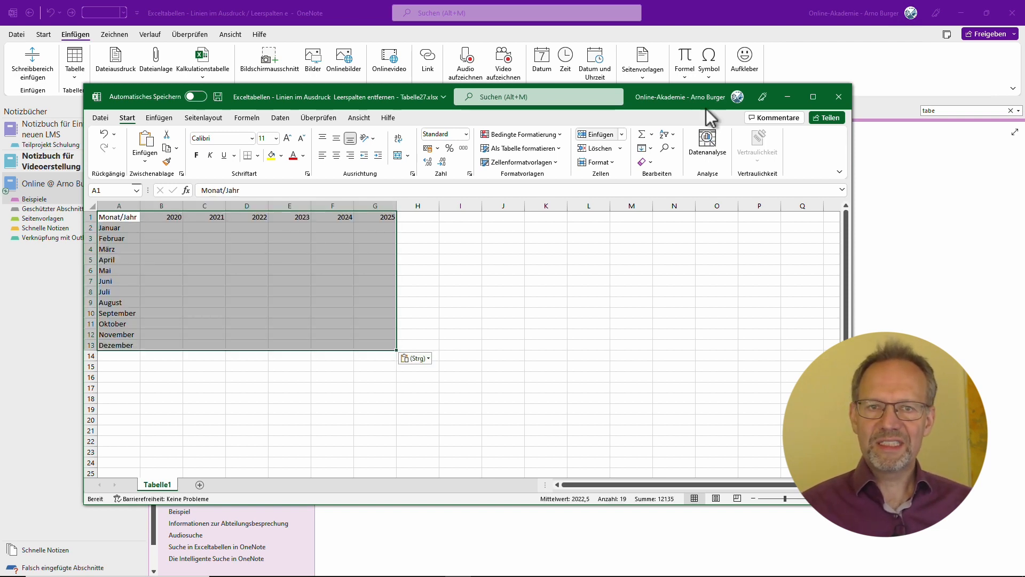
pyautogui.click(839, 97)
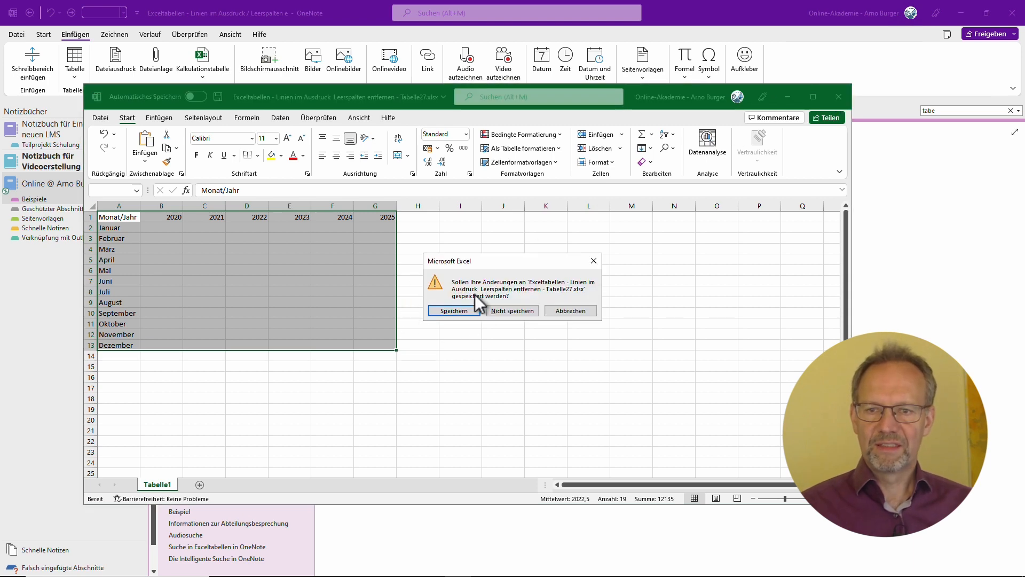
pyautogui.click(456, 309)
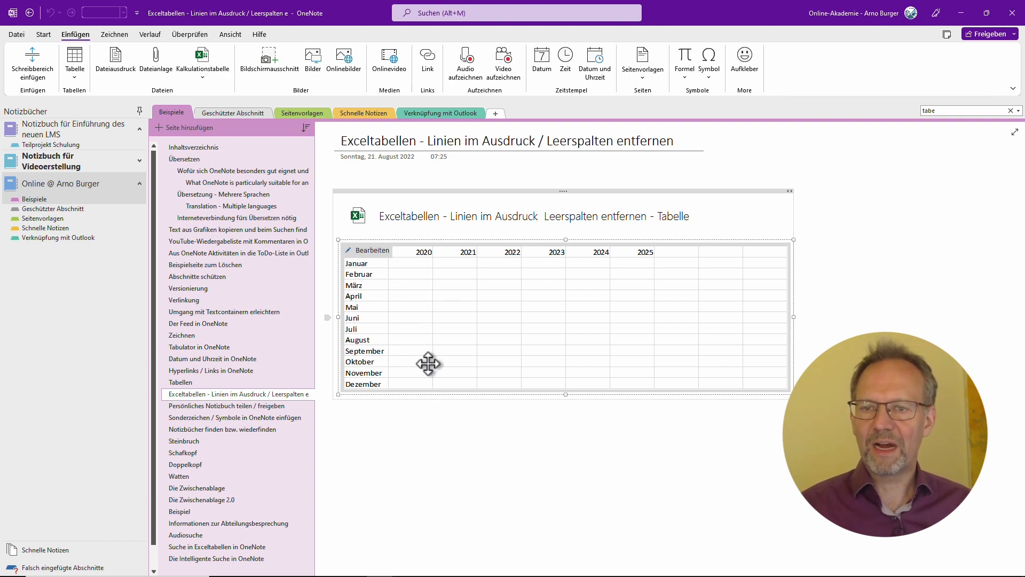
pyautogui.rightClick(436, 305)
pyautogui.moveTo(493, 303)
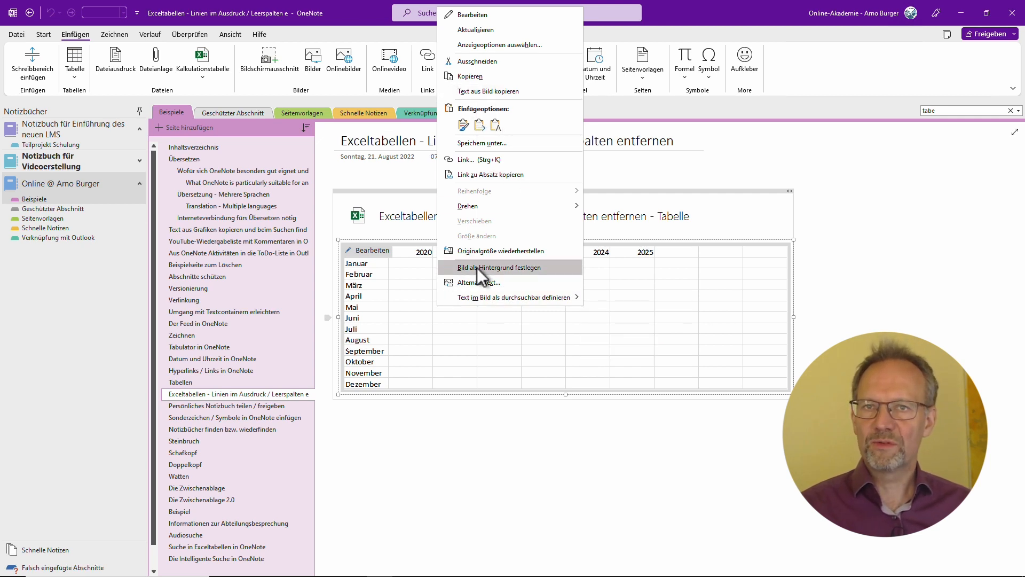
pyautogui.click(450, 426)
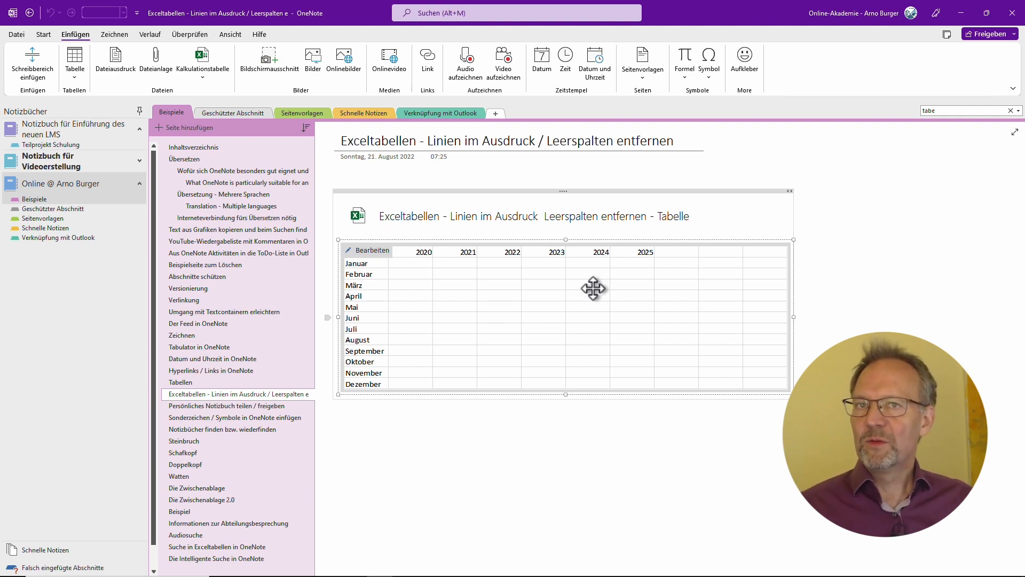
# Step: Check the page's print preview for the embedded table's gridlines and empty columns, and close it
pyautogui.click(19, 35)
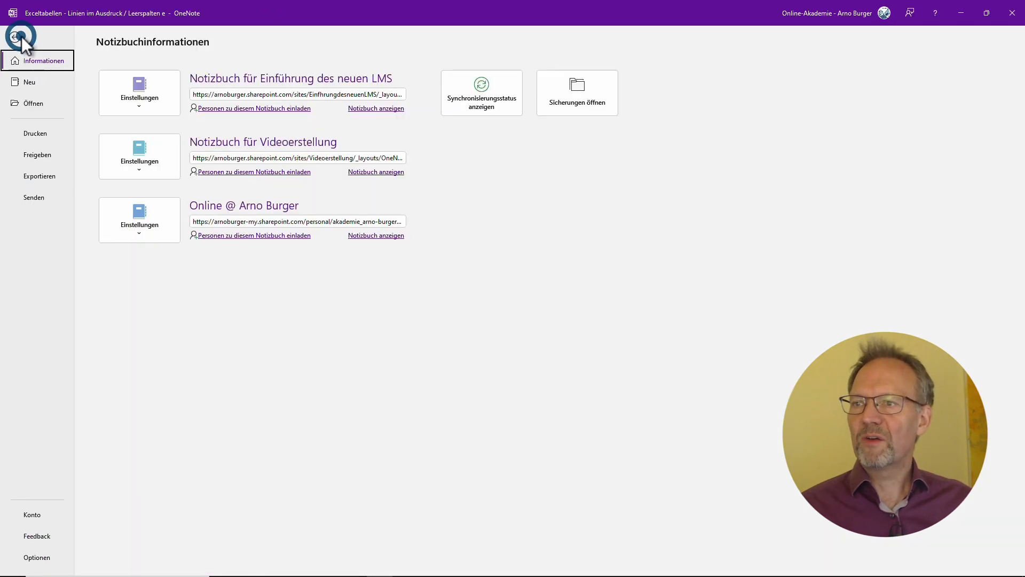
pyautogui.click(37, 135)
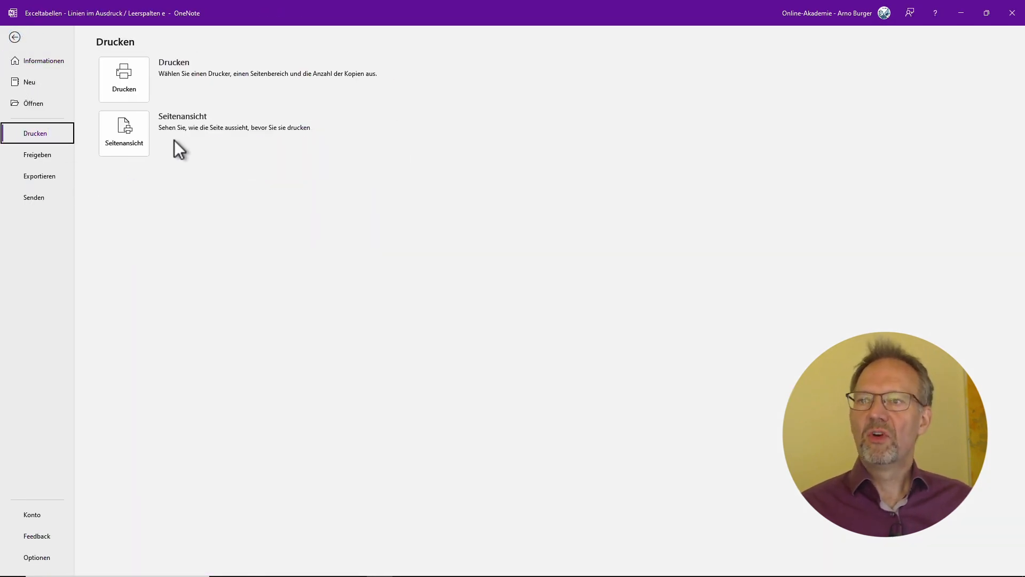
pyautogui.click(125, 133)
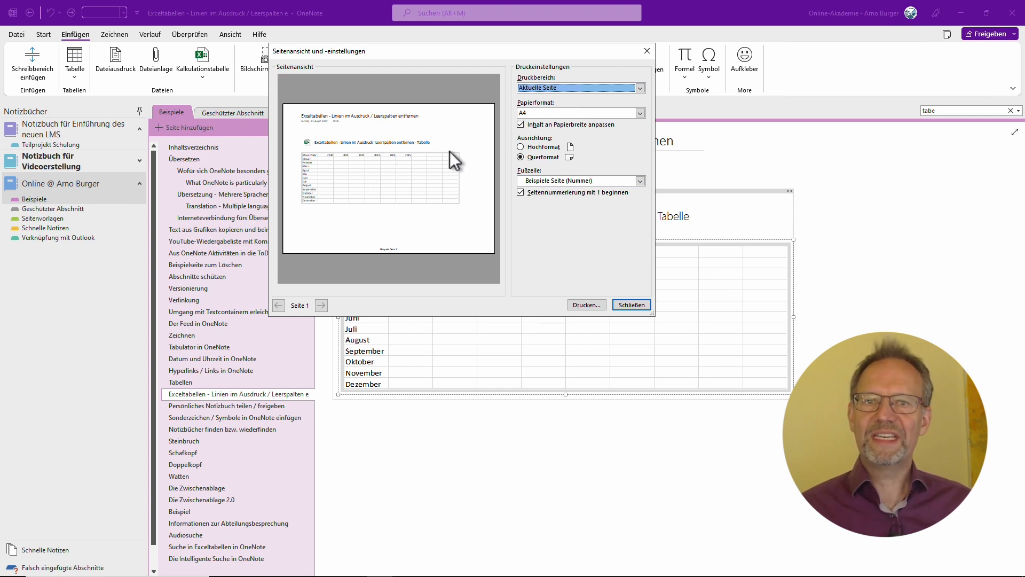
pyautogui.click(633, 305)
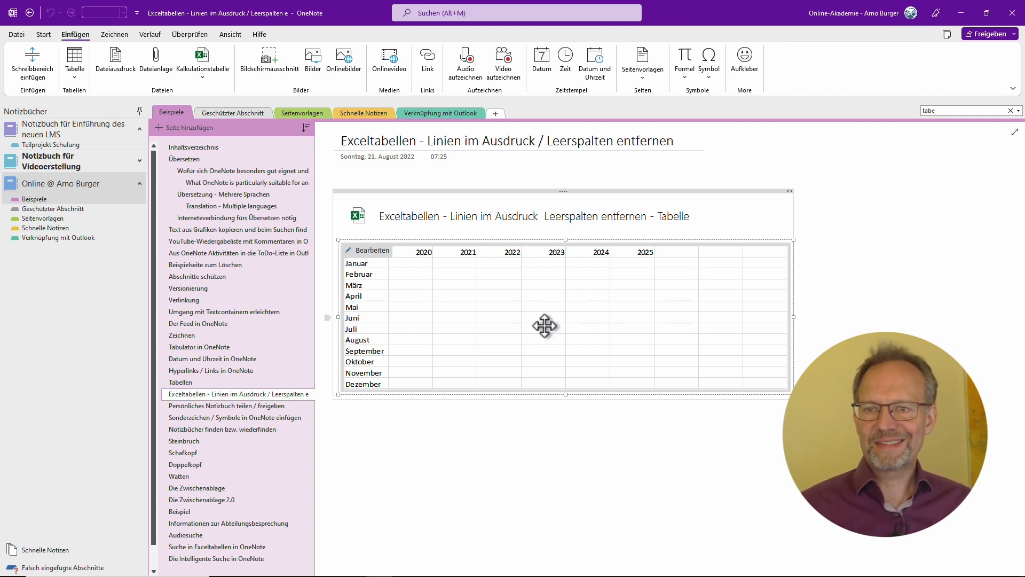
# Step: Turn off gridline display in the embedded table's worksheet and close the workbook with the changes saved
pyautogui.click(374, 252)
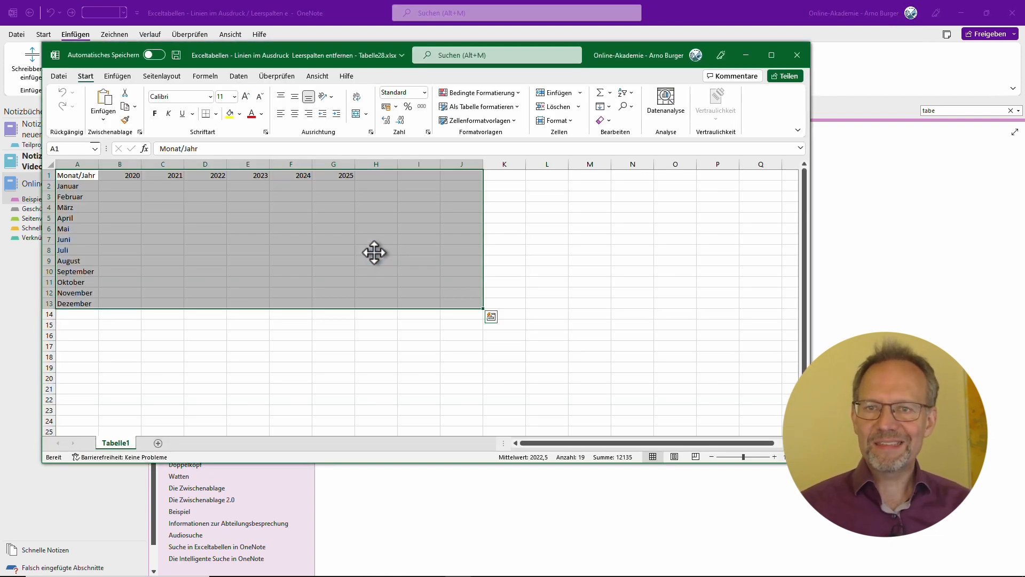
pyautogui.click(161, 76)
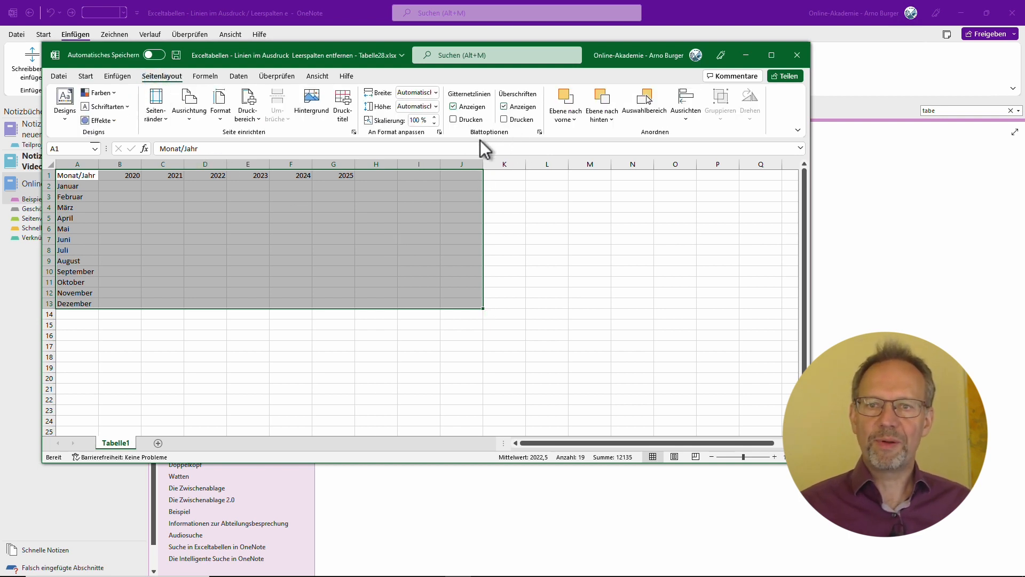
pyautogui.click(476, 107)
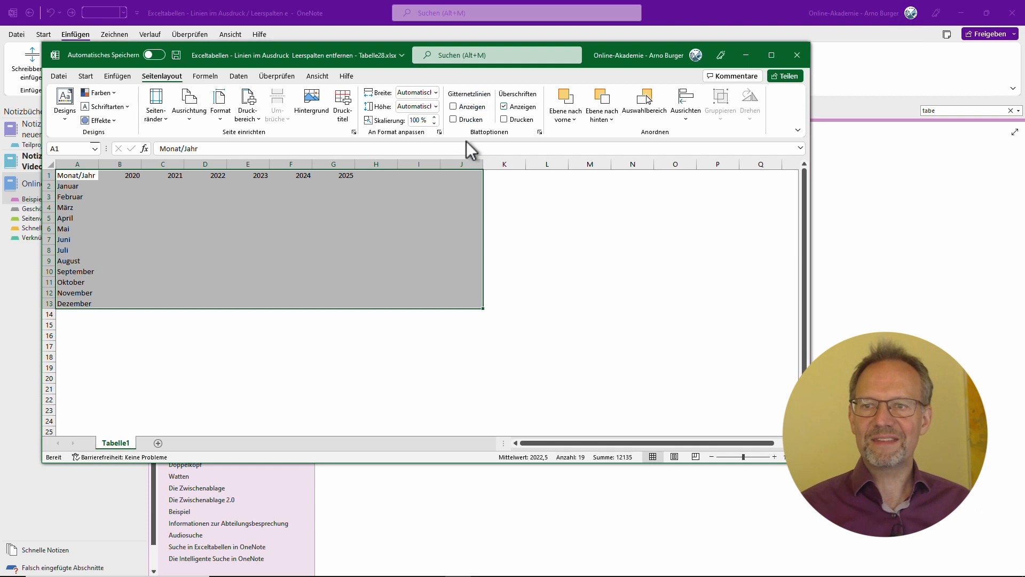
pyautogui.click(797, 55)
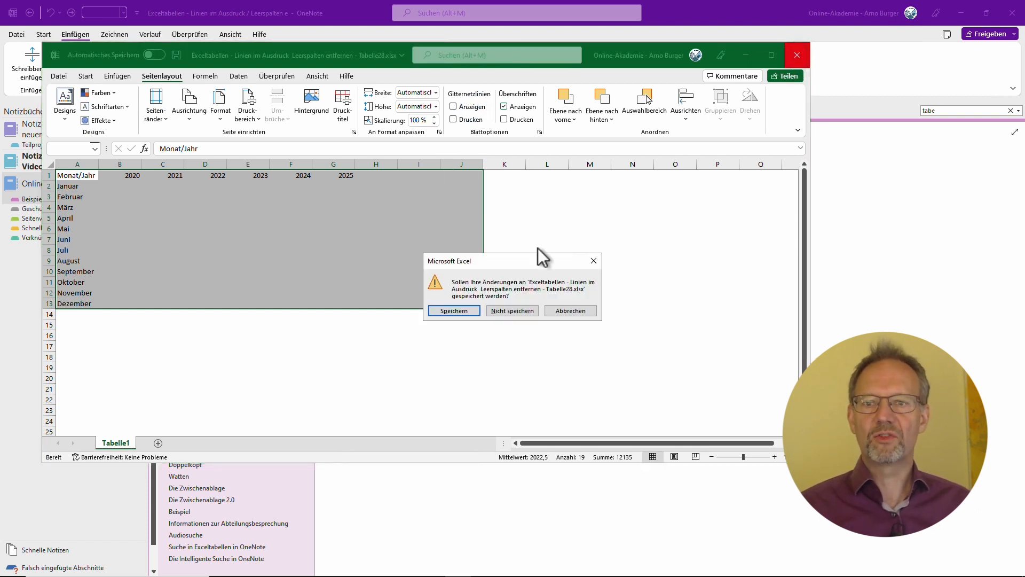
pyautogui.click(460, 312)
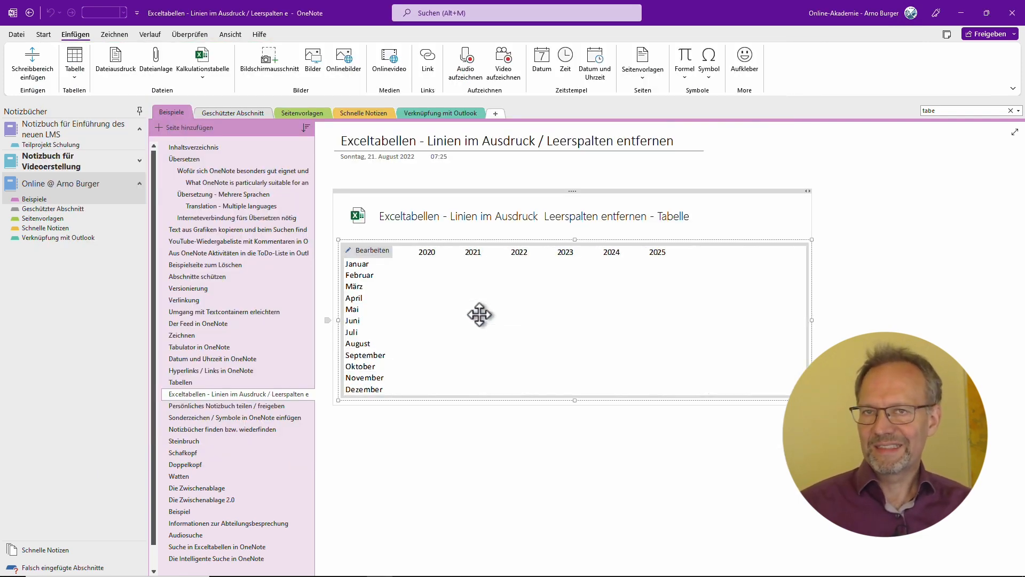
# Step: Examine how the table looks without gridlines in the print preview, and close it
pyautogui.click(16, 34)
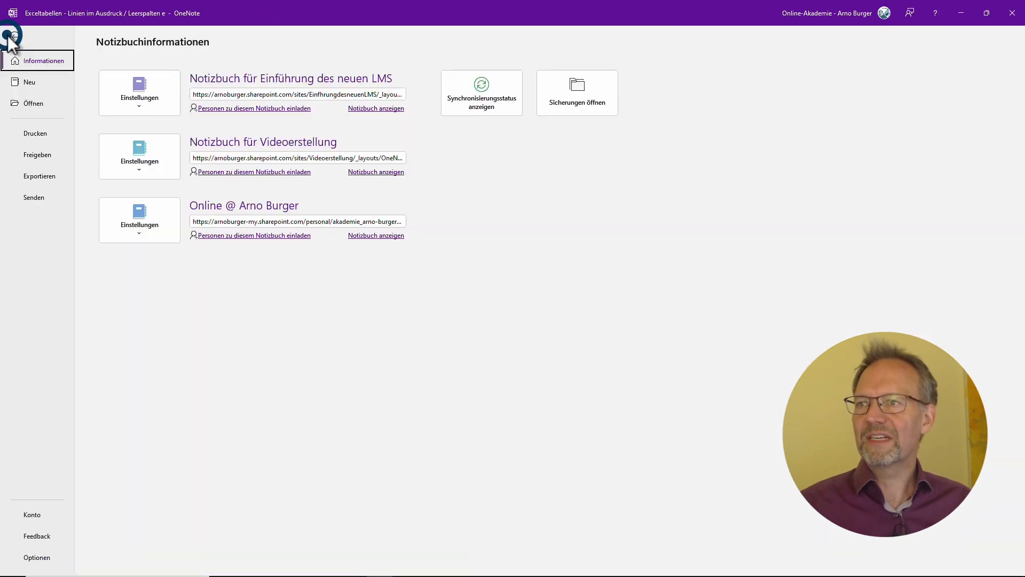
pyautogui.click(43, 133)
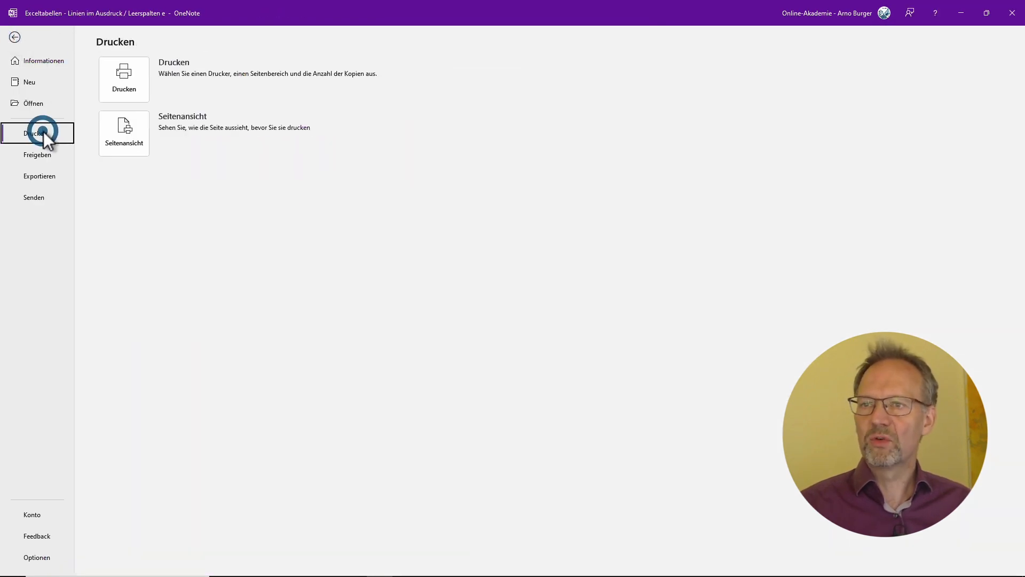
pyautogui.click(106, 133)
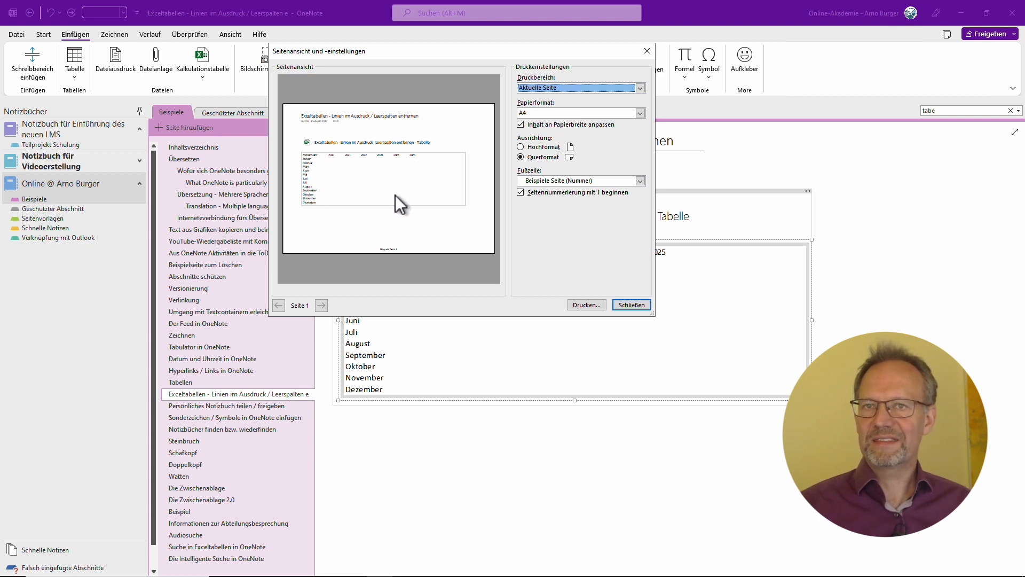
pyautogui.click(649, 52)
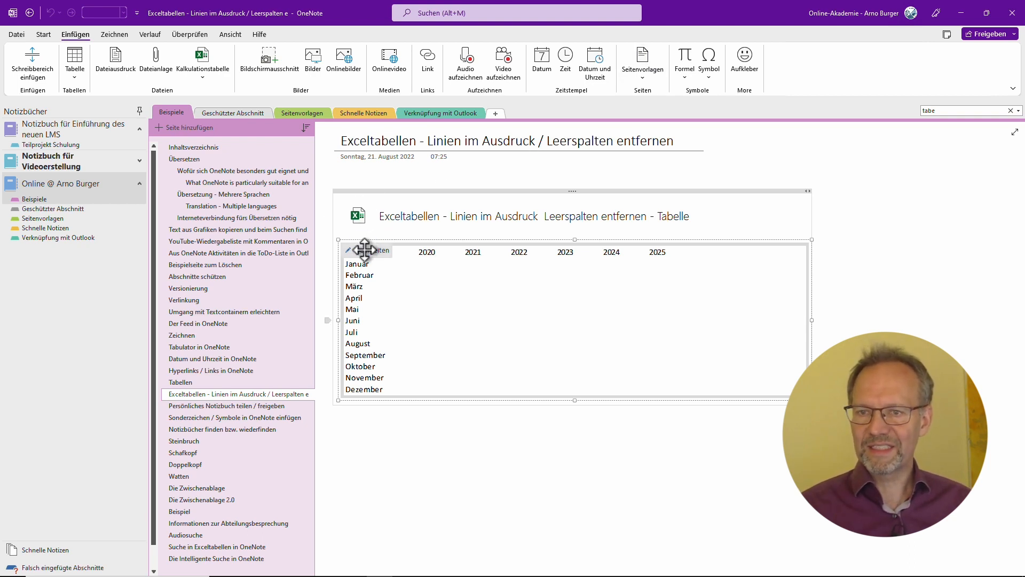
# Step: Reopen the embedded table in Excel and apply all borders to the range A1:G13
pyautogui.doubleClick(392, 215)
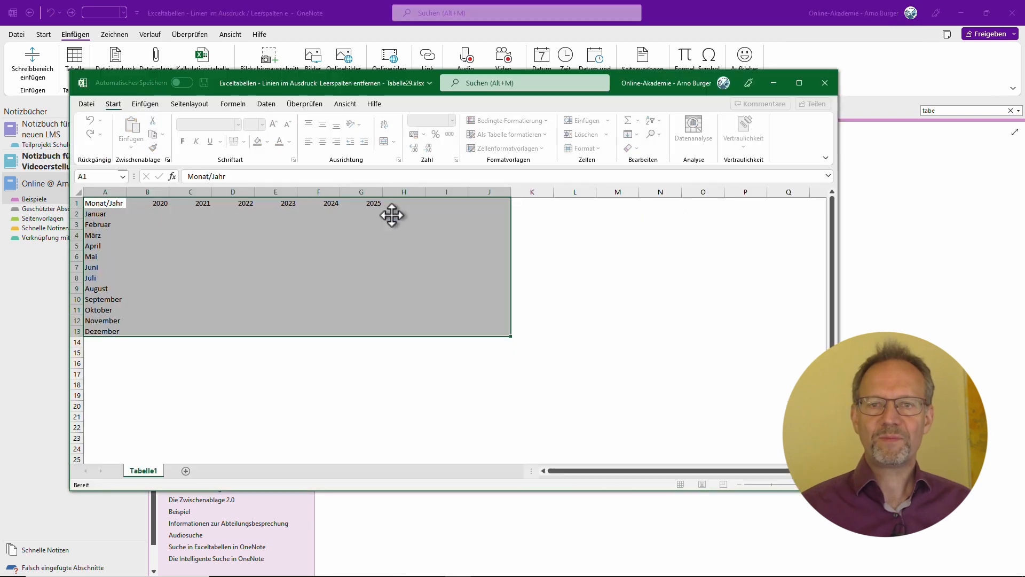
pyautogui.click(244, 246)
pyautogui.moveTo(114, 204); pyautogui.dragTo(380, 328)
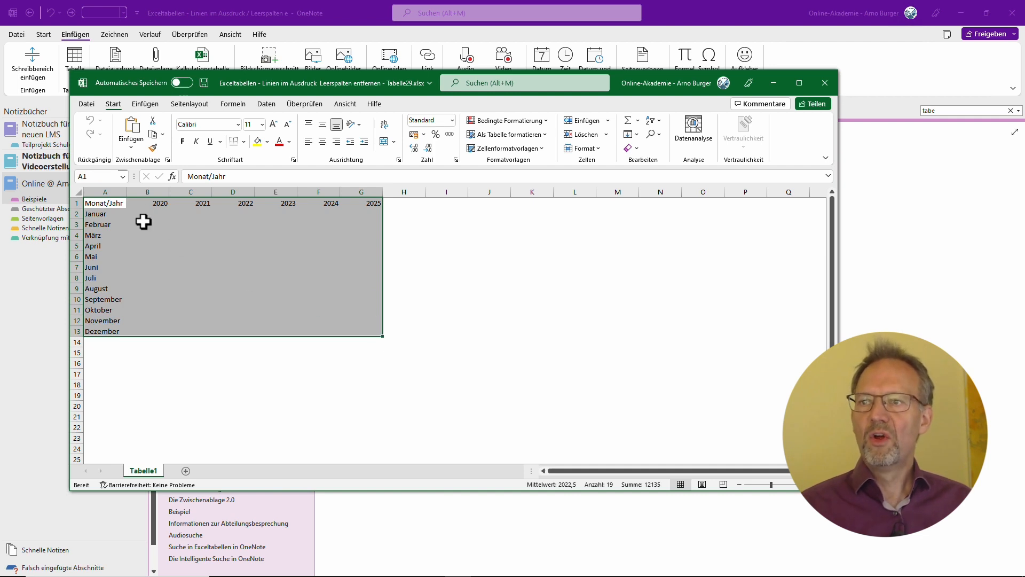
pyautogui.click(112, 105)
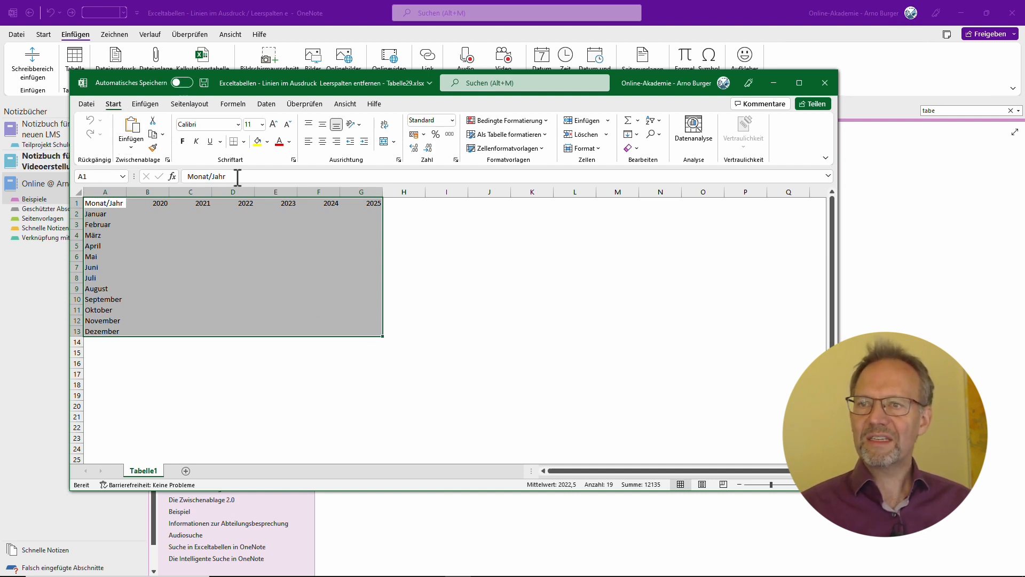
pyautogui.click(244, 142)
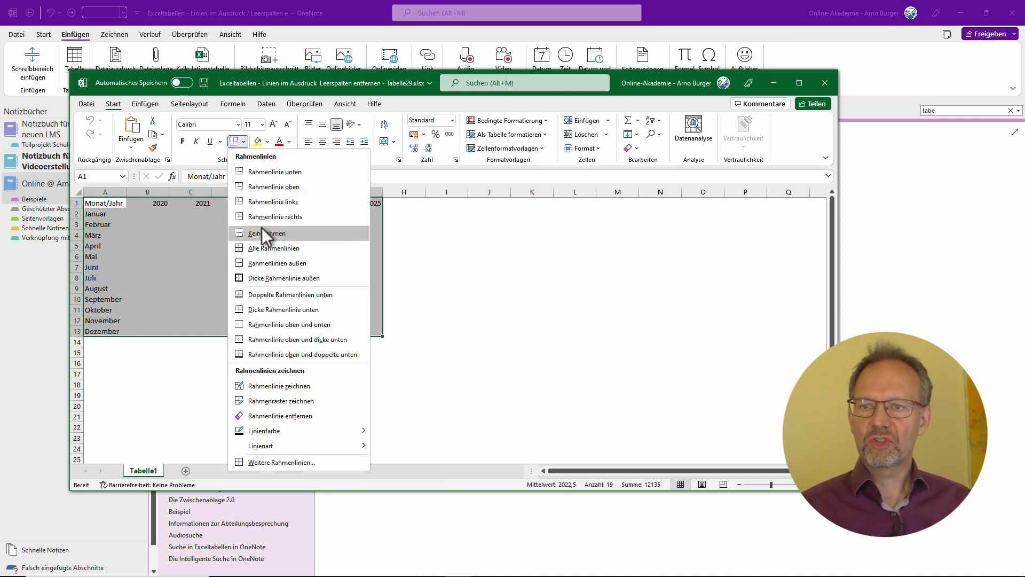
pyautogui.click(246, 249)
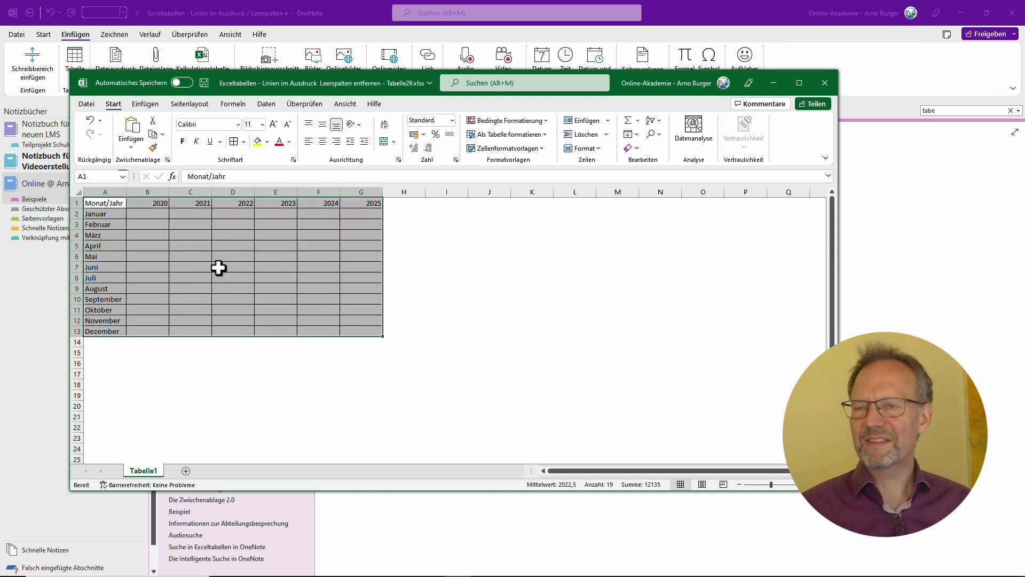
# Step: Add a thick outside border around A1:G13 and deselect the range
pyautogui.click(245, 142)
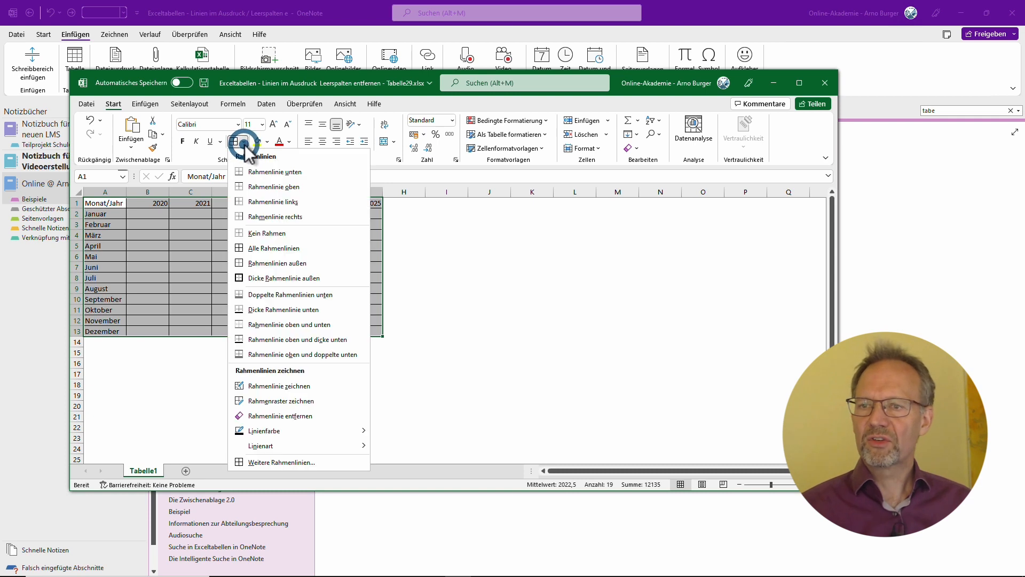
pyautogui.click(264, 278)
pyautogui.click(247, 291)
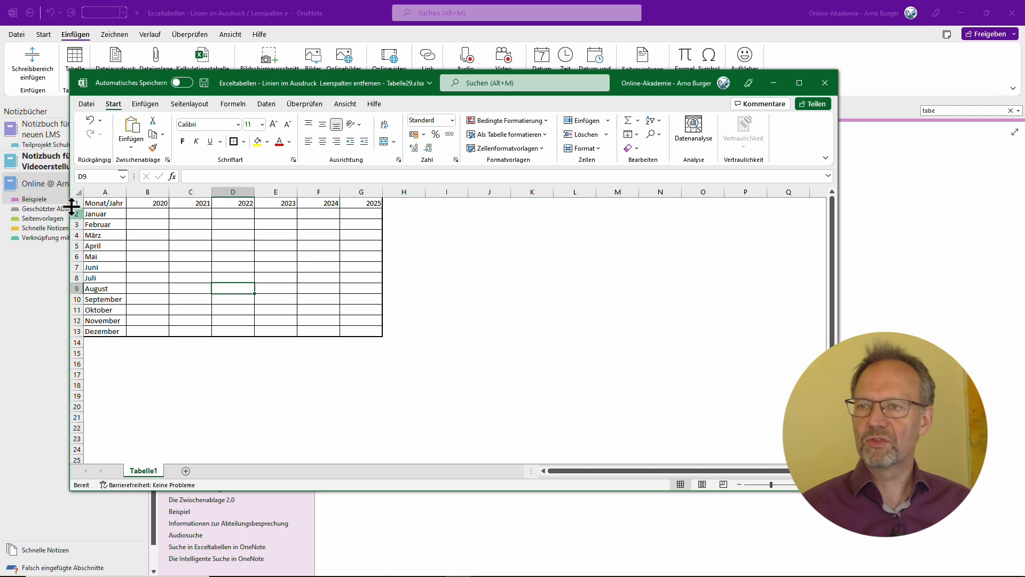
# Step: Choose a dash-dot line style for the inside and outside borders of A1:G13 in the border formatting dialog
pyautogui.moveTo(96, 203); pyautogui.dragTo(373, 329)
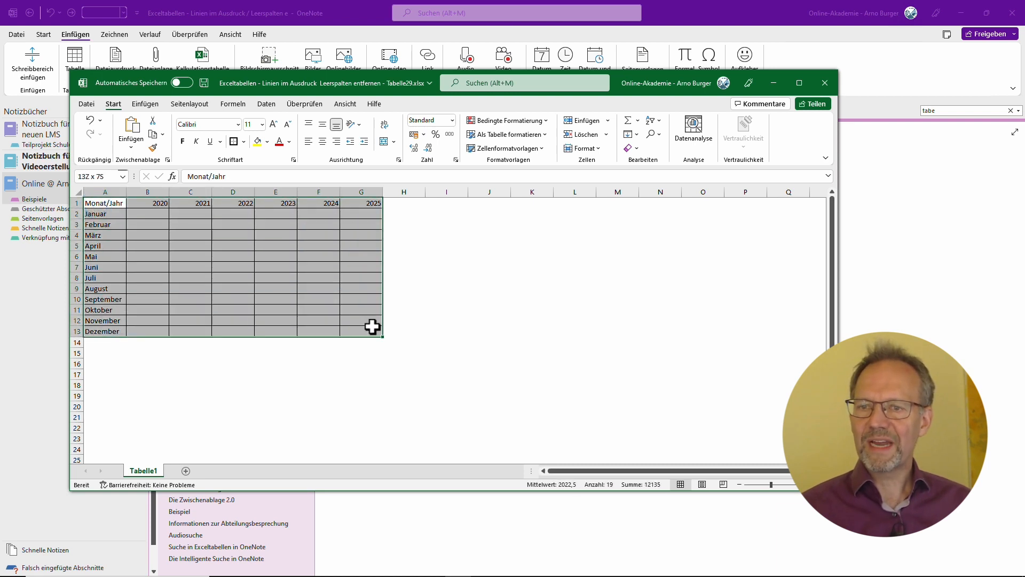
pyautogui.click(243, 142)
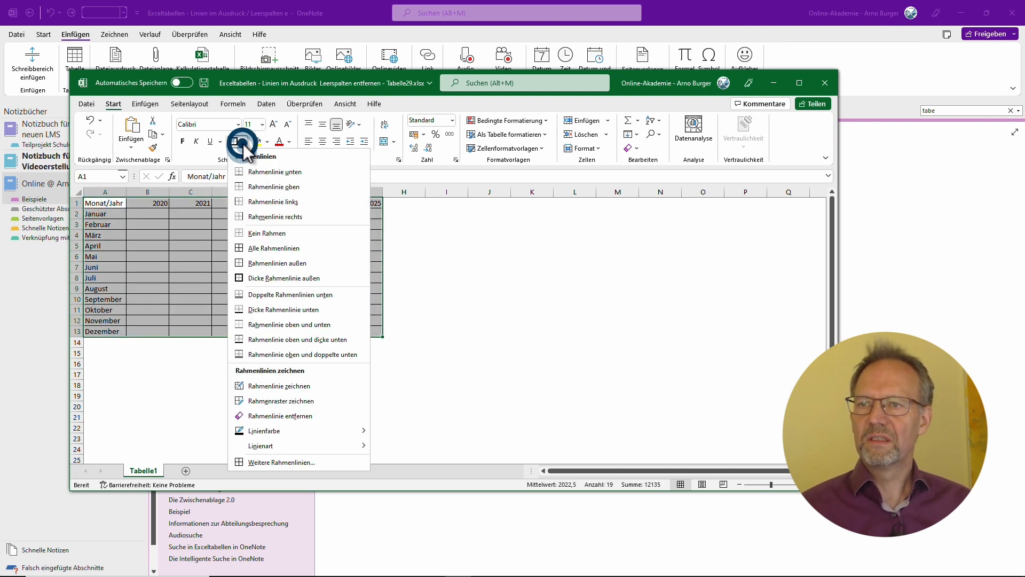
pyautogui.click(263, 462)
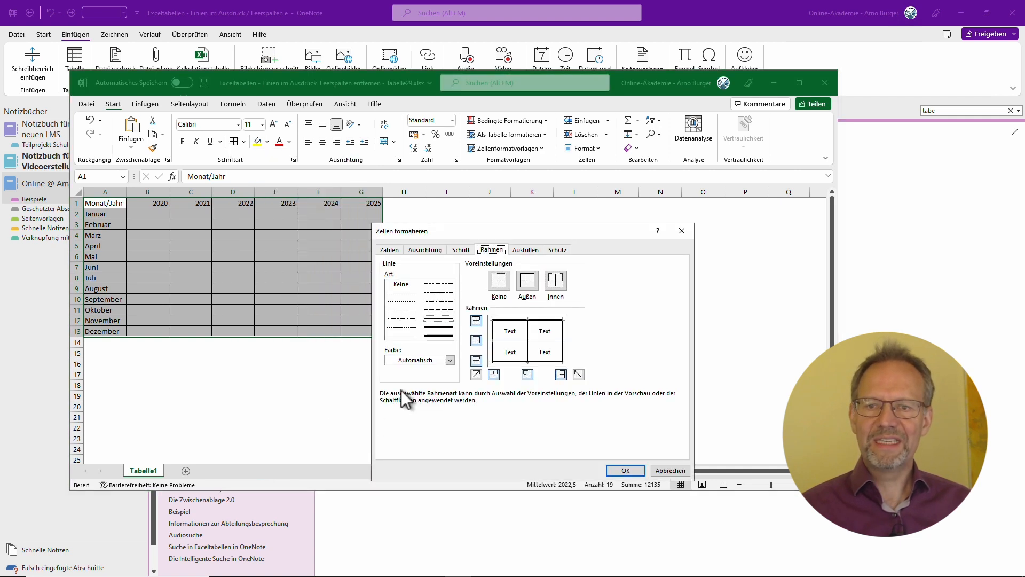
pyautogui.click(432, 303)
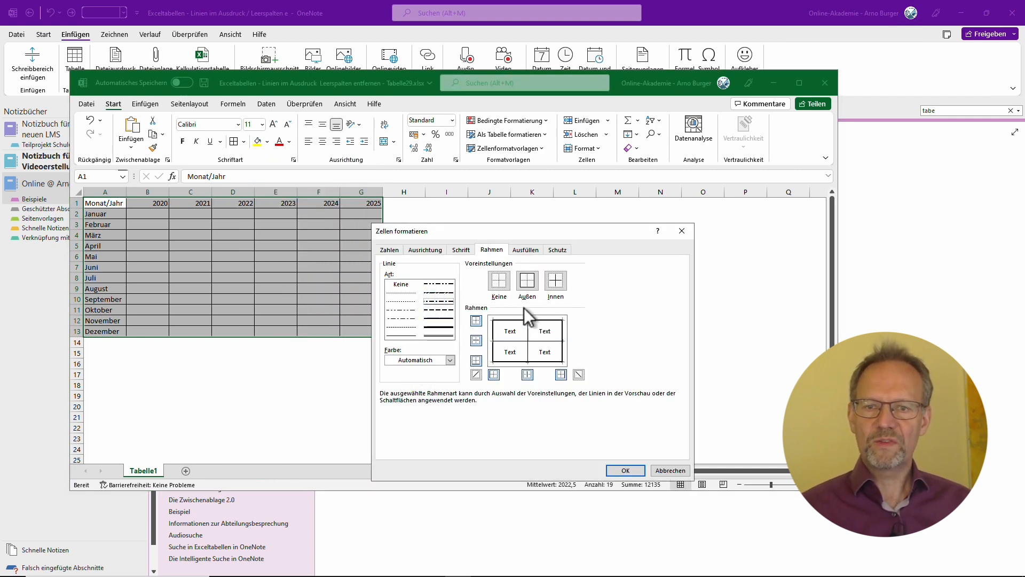
pyautogui.click(555, 282)
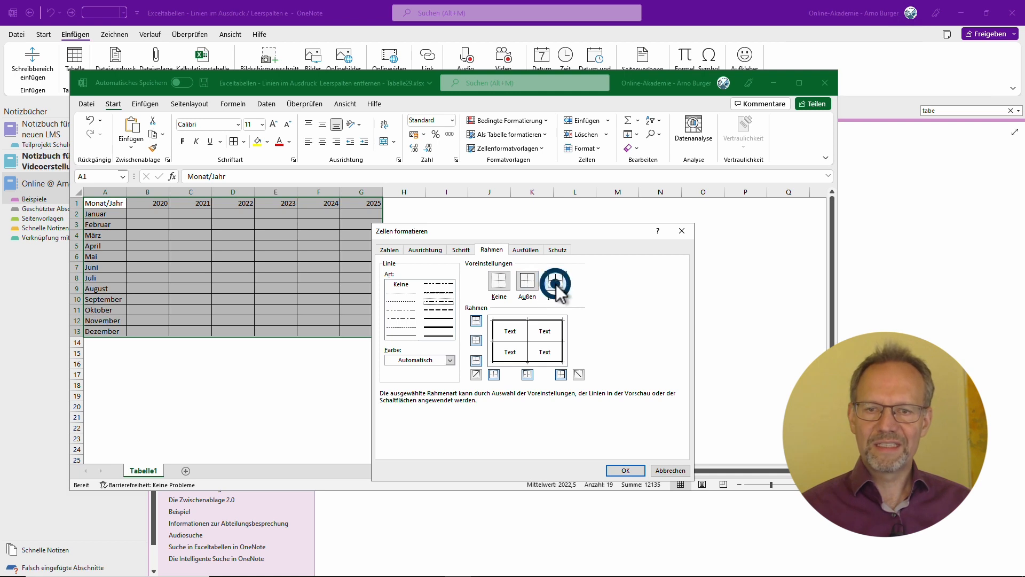
pyautogui.click(528, 283)
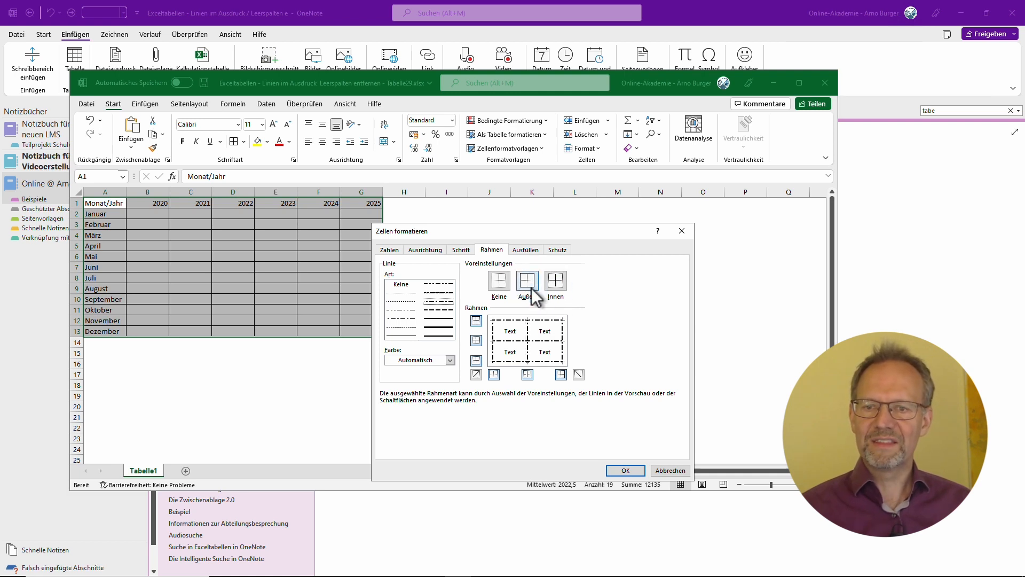
# Step: Colour the inside and outside borders of A1:G13 red, apply the formatting, and close the workbook with the changes saved
pyautogui.click(450, 360)
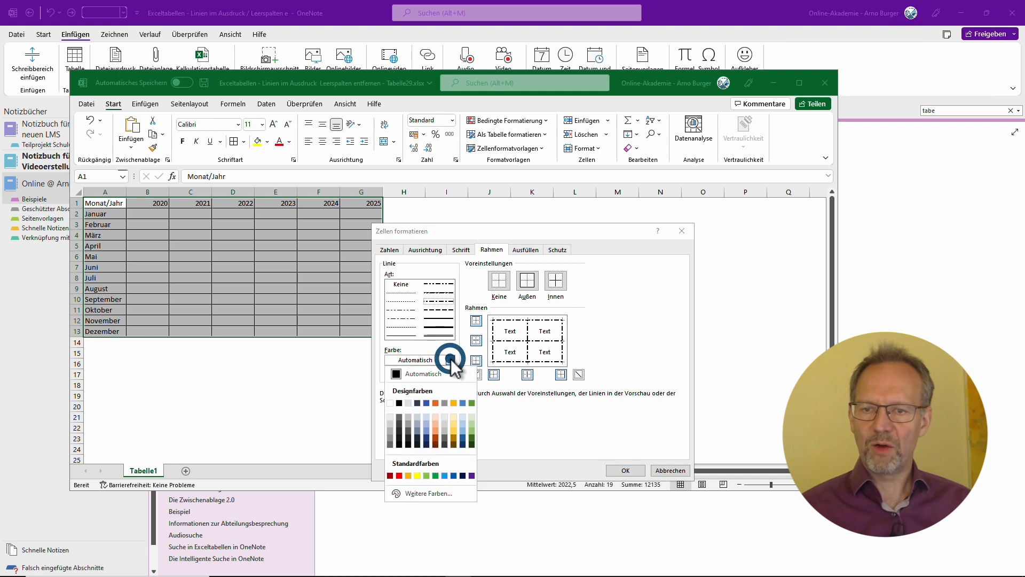
pyautogui.click(399, 475)
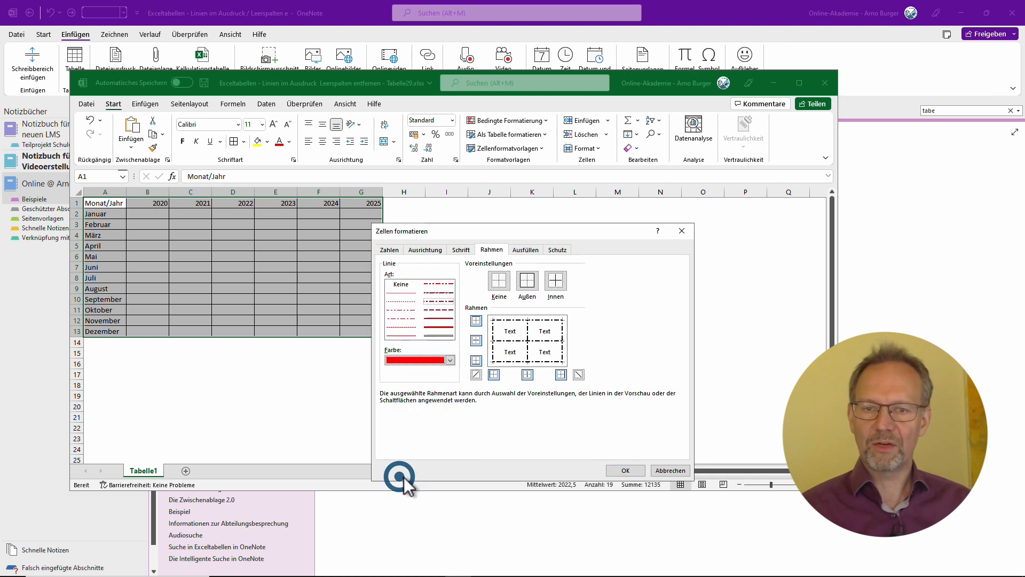
pyautogui.click(555, 280)
pyautogui.click(527, 279)
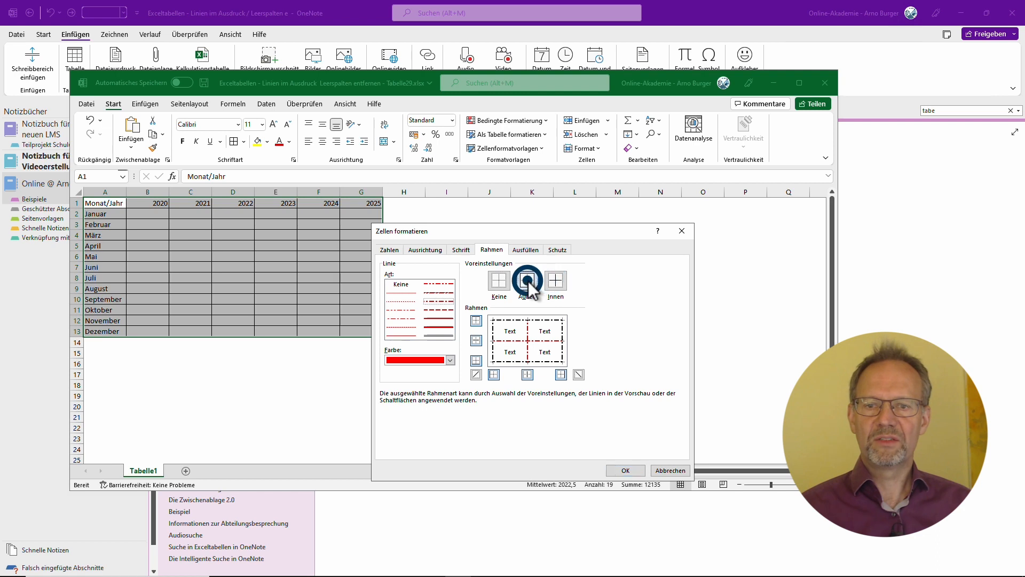
pyautogui.click(626, 471)
pyautogui.click(209, 271)
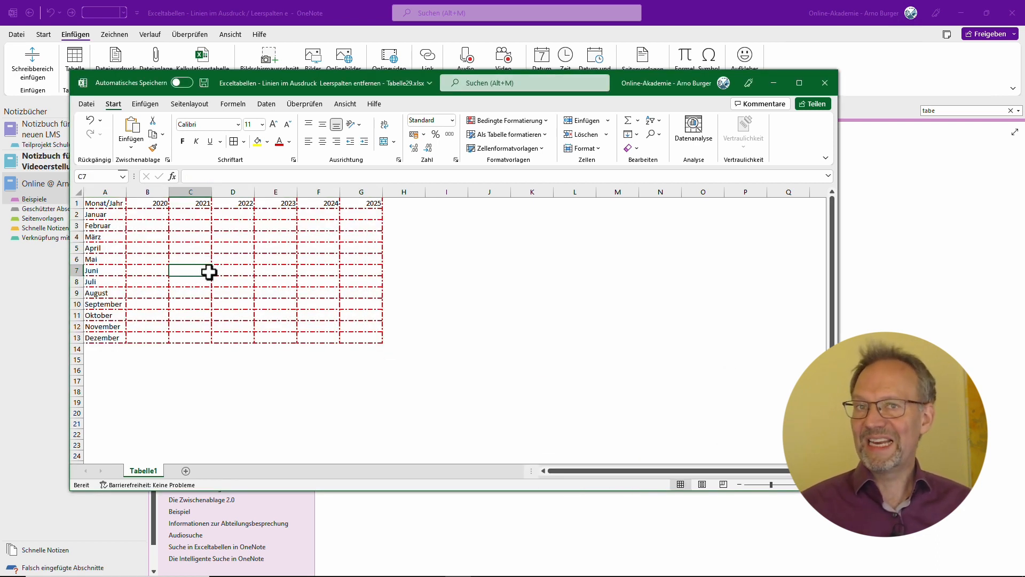
pyautogui.click(820, 83)
pyautogui.click(466, 310)
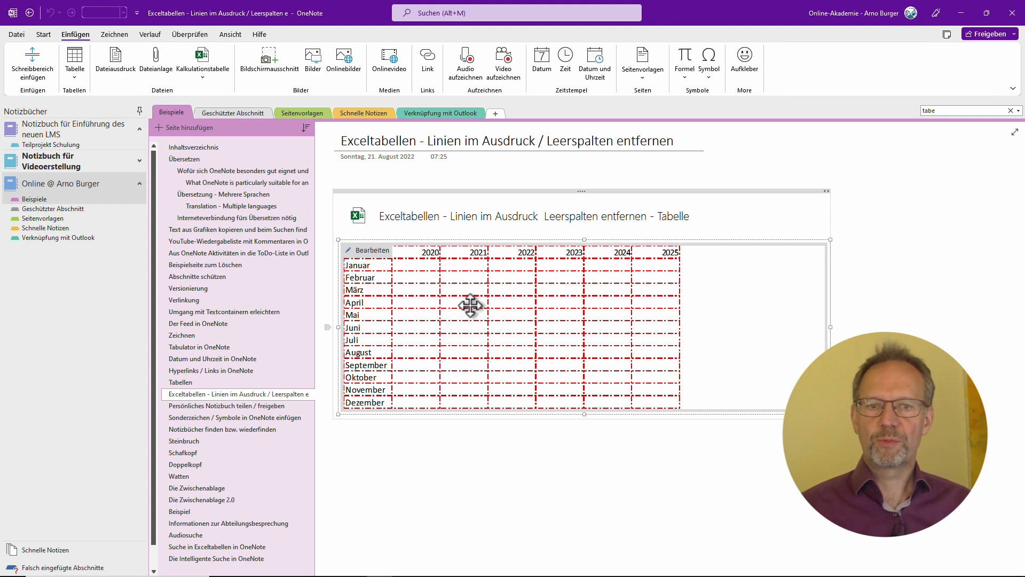
# Step: Examine the table's new borders in the OneNote page's print preview, and close it
pyautogui.click(16, 34)
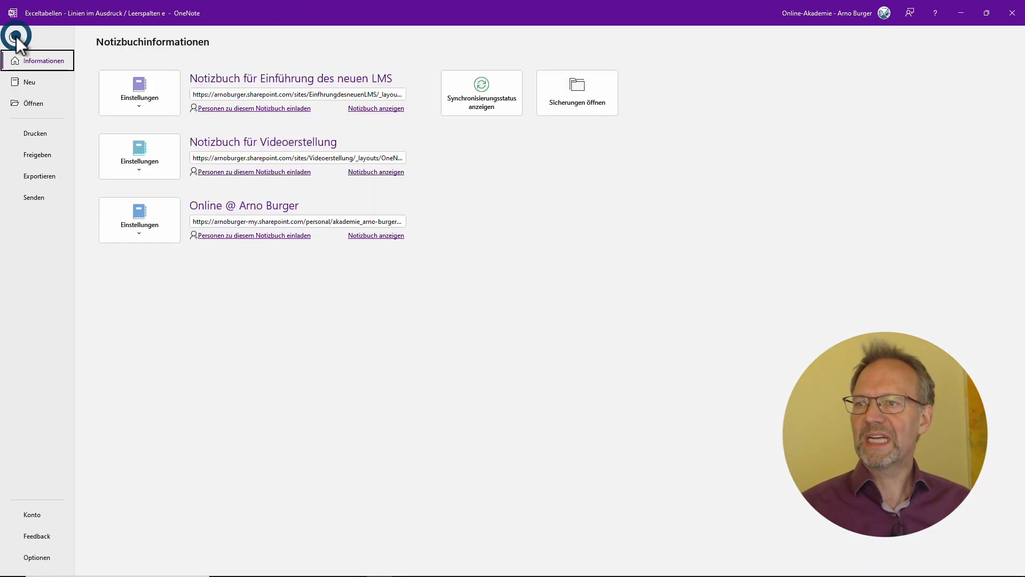
pyautogui.click(35, 136)
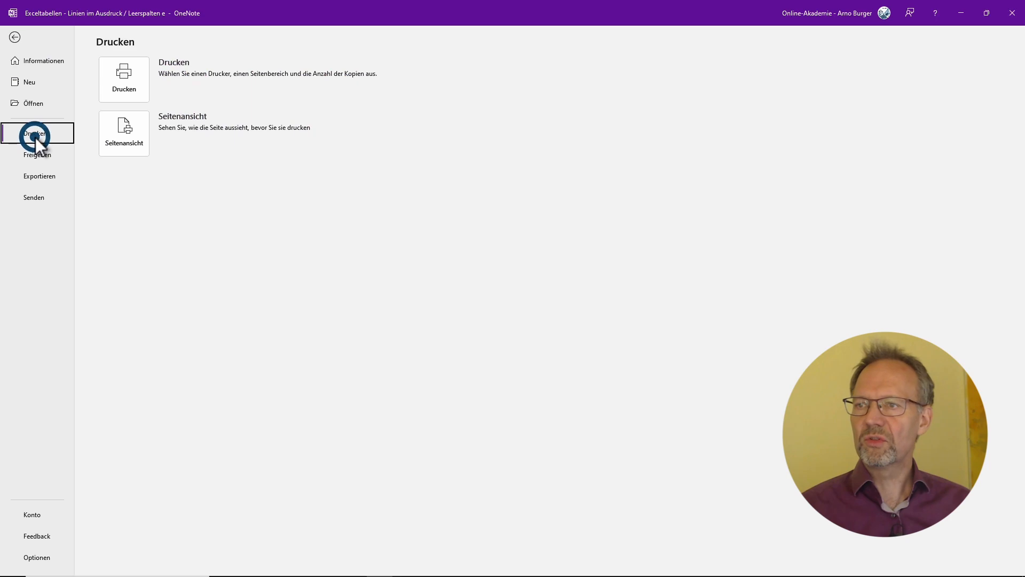
pyautogui.click(123, 134)
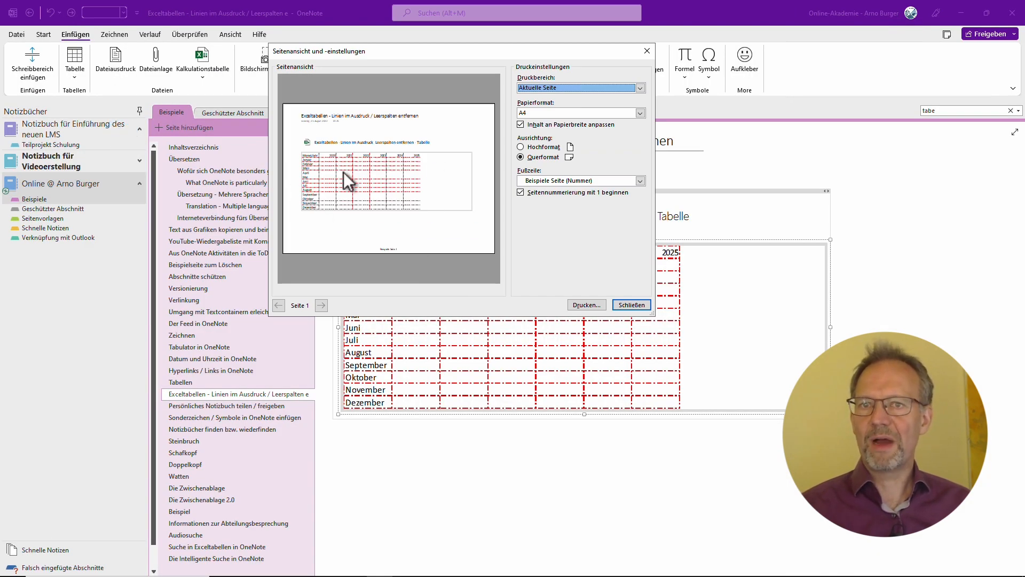
pyautogui.click(637, 304)
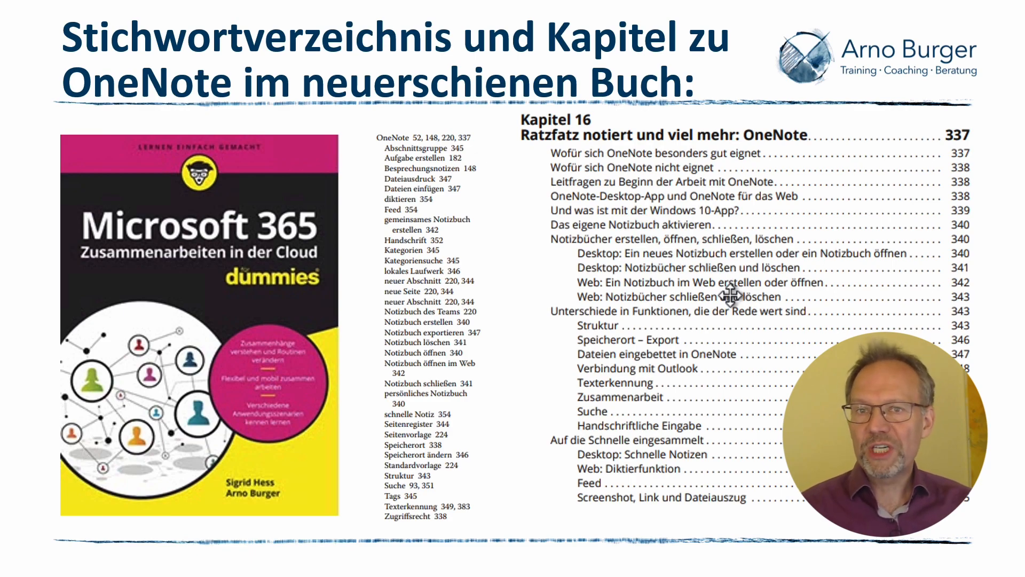
pyautogui.press('Right')
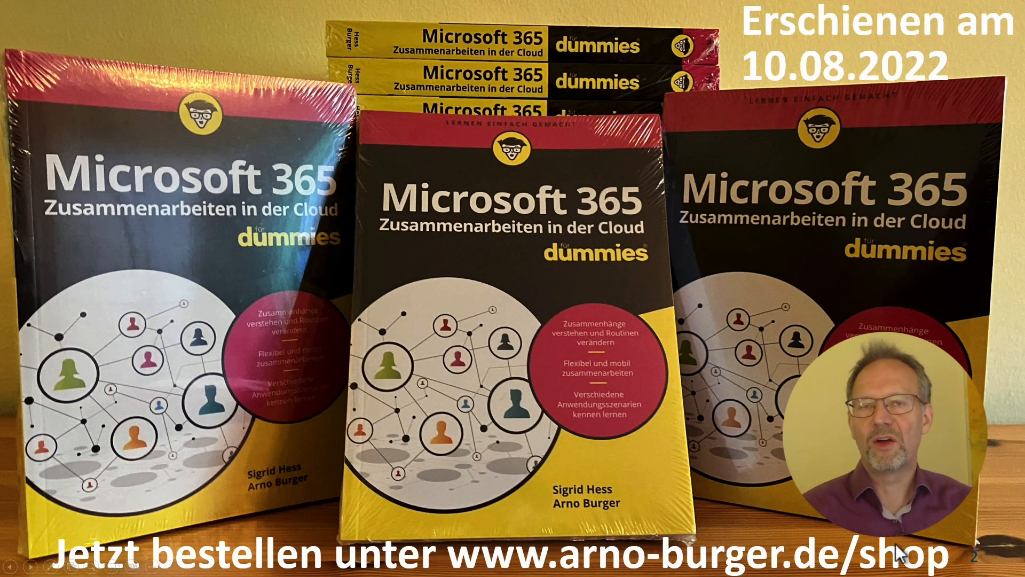
pyautogui.hotkey('alt', 'Tab')
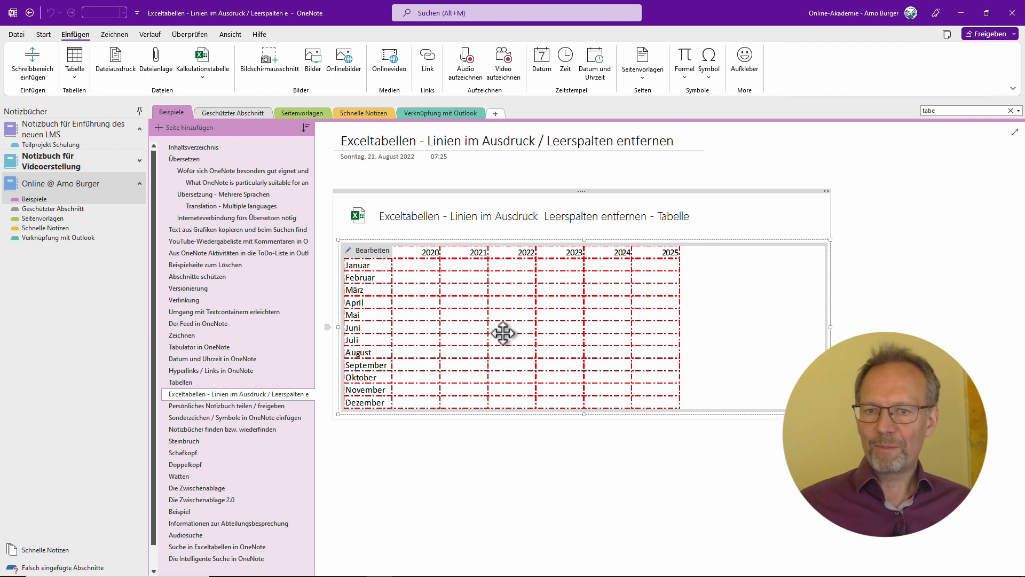
# Step: Reopen the embedded table in Excel, copy the range A1:G13, and close the workbook
pyautogui.click(382, 251)
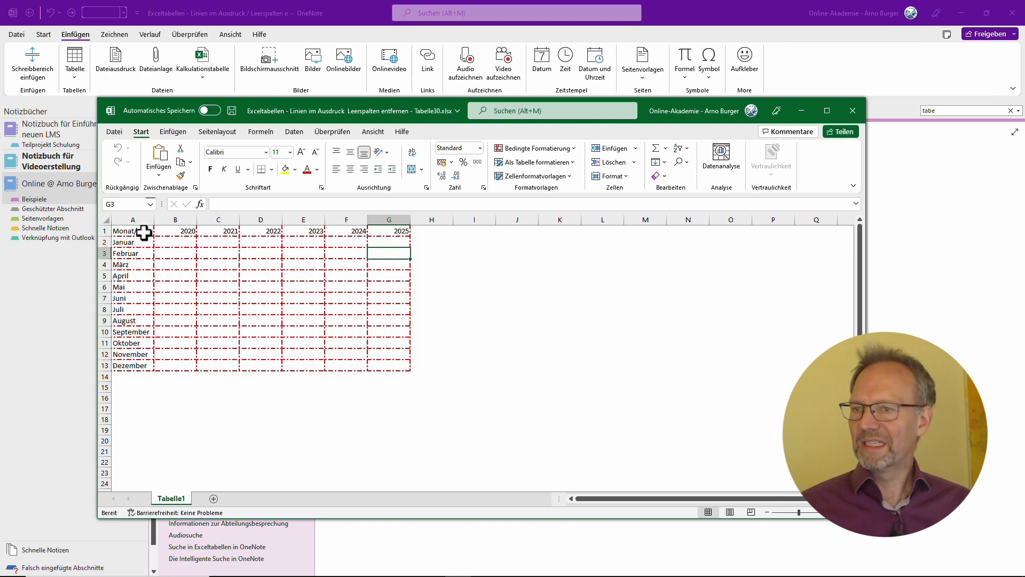
pyautogui.moveTo(143, 232); pyautogui.dragTo(396, 363)
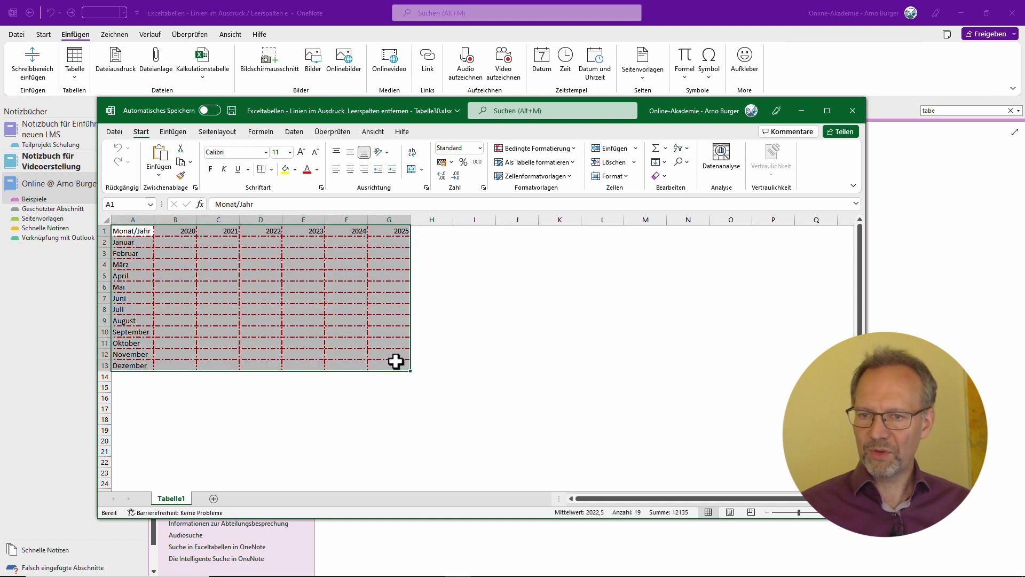
pyautogui.rightClick(338, 287)
pyautogui.click(365, 290)
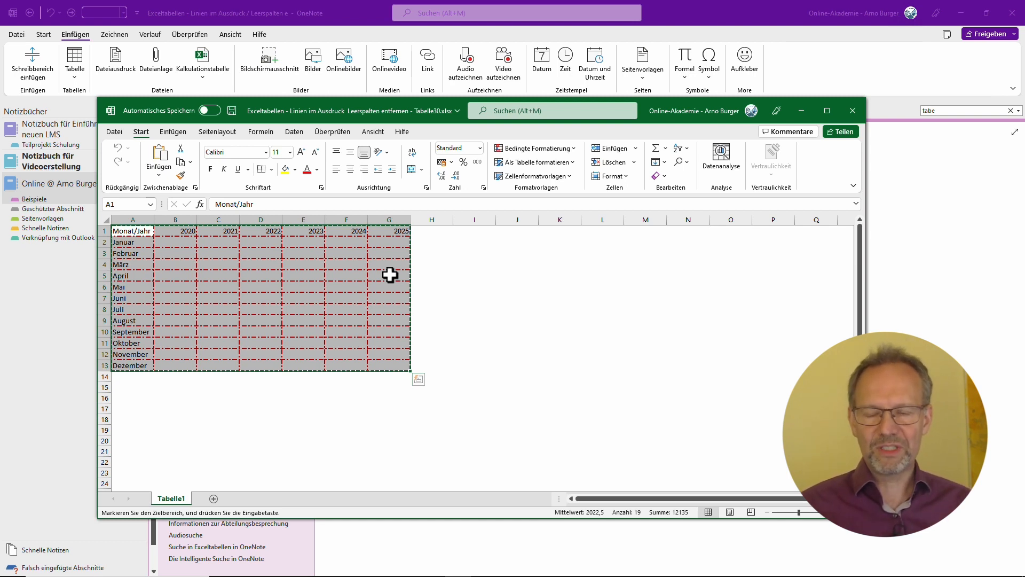
pyautogui.click(855, 111)
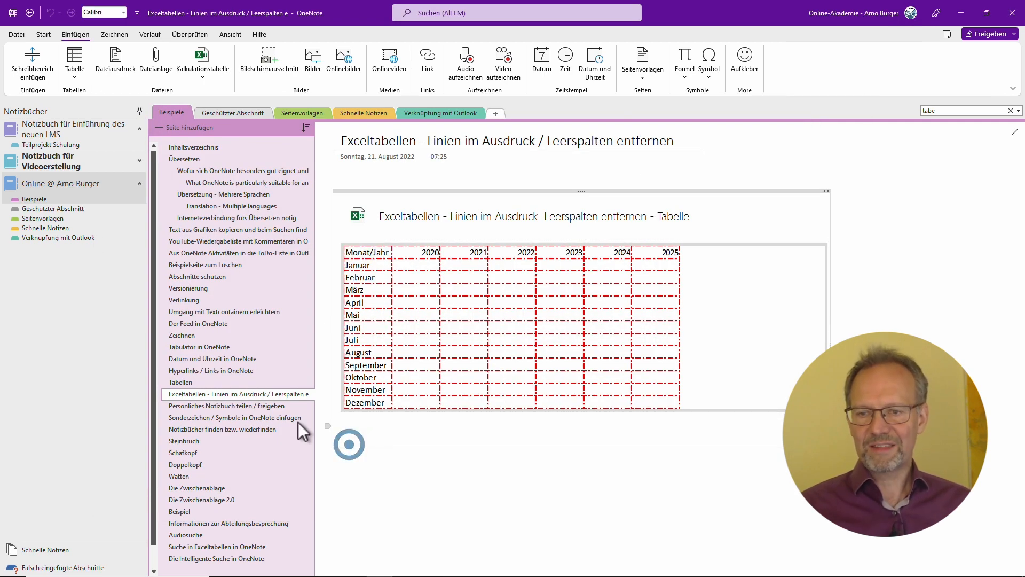
# Step: Paste the copied cells below the embedded table on the OneNote page and add an empty line after them
pyautogui.click(346, 435)
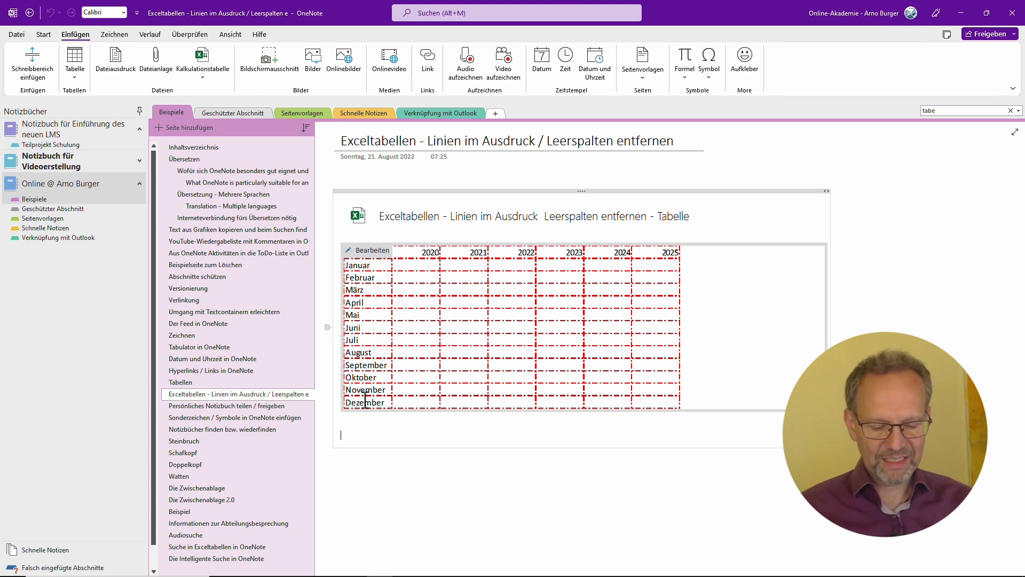
pyautogui.hotkey('ctrl', 'v')
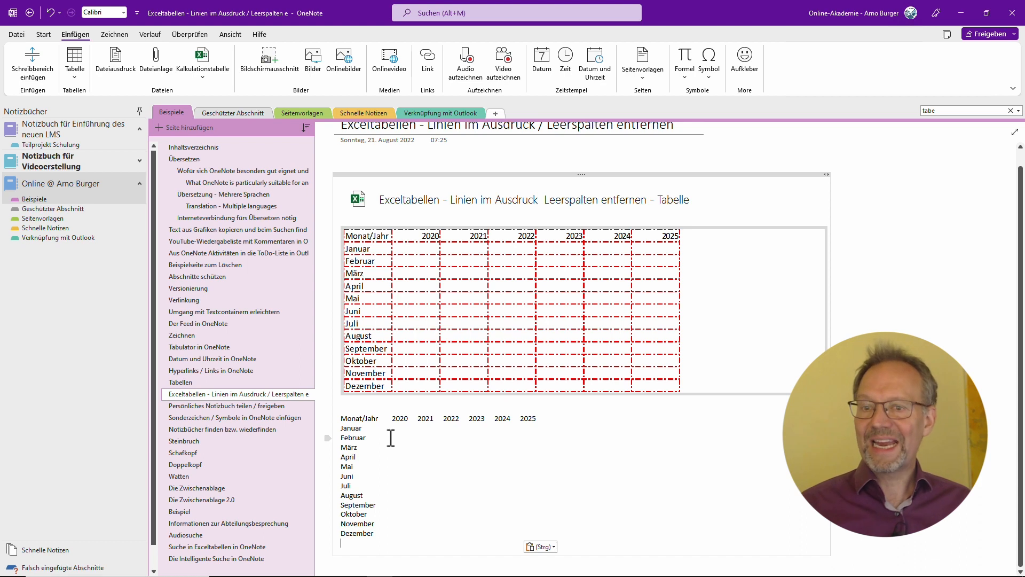
pyautogui.press('Return')
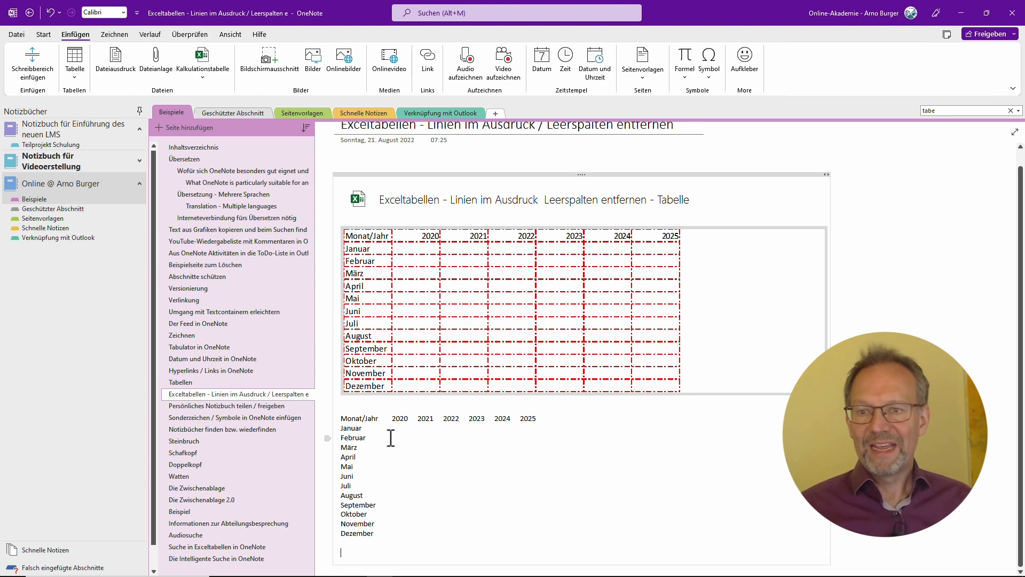
# Step: Open the embedded table in Excel again and copy A1:G13, keeping the workbook open
pyautogui.moveTo(365, 235)
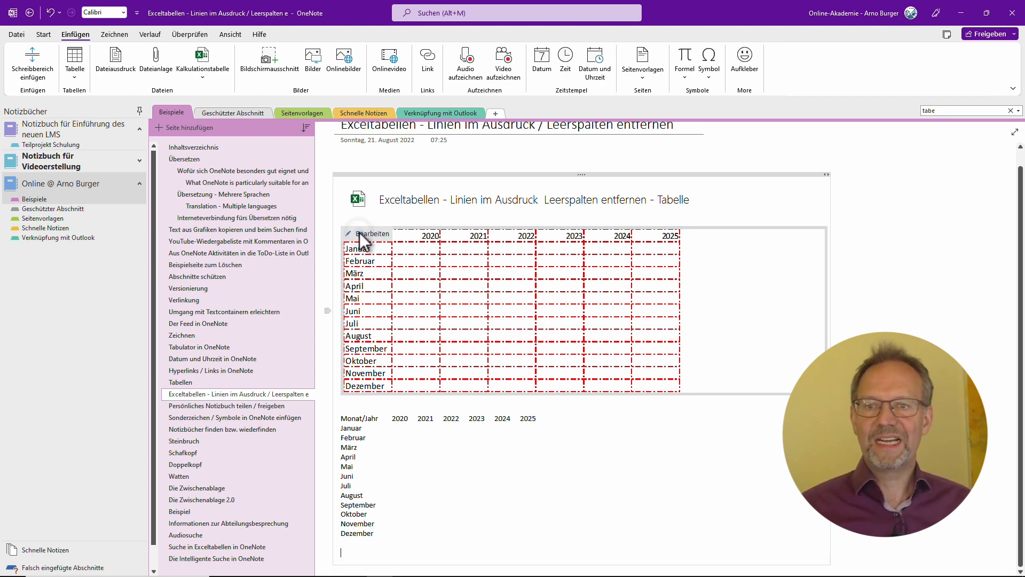
pyautogui.click(360, 234)
pyautogui.click(238, 267)
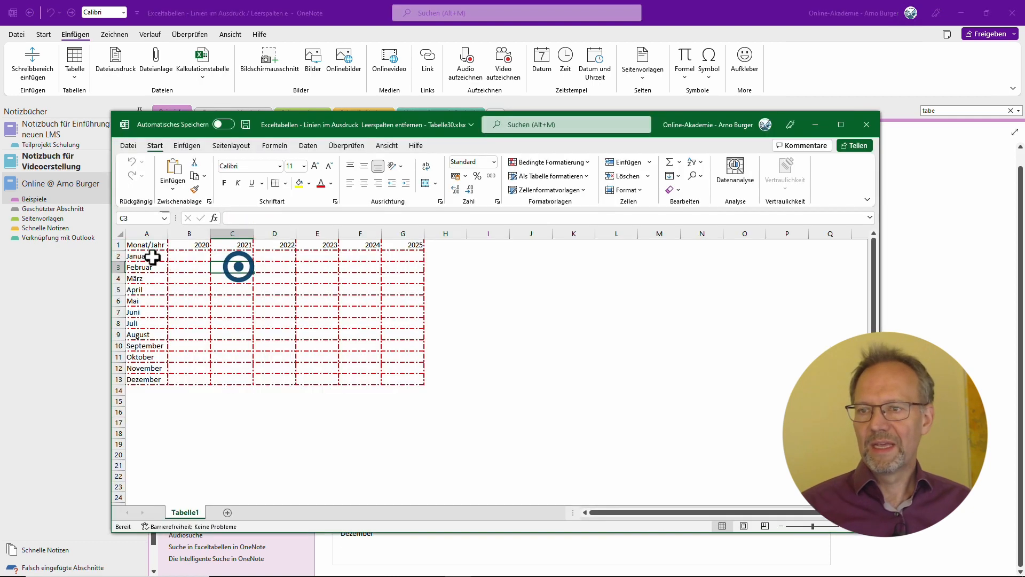
pyautogui.click(140, 244)
pyautogui.moveTo(140, 243); pyautogui.dragTo(409, 379)
pyautogui.rightClick(382, 335)
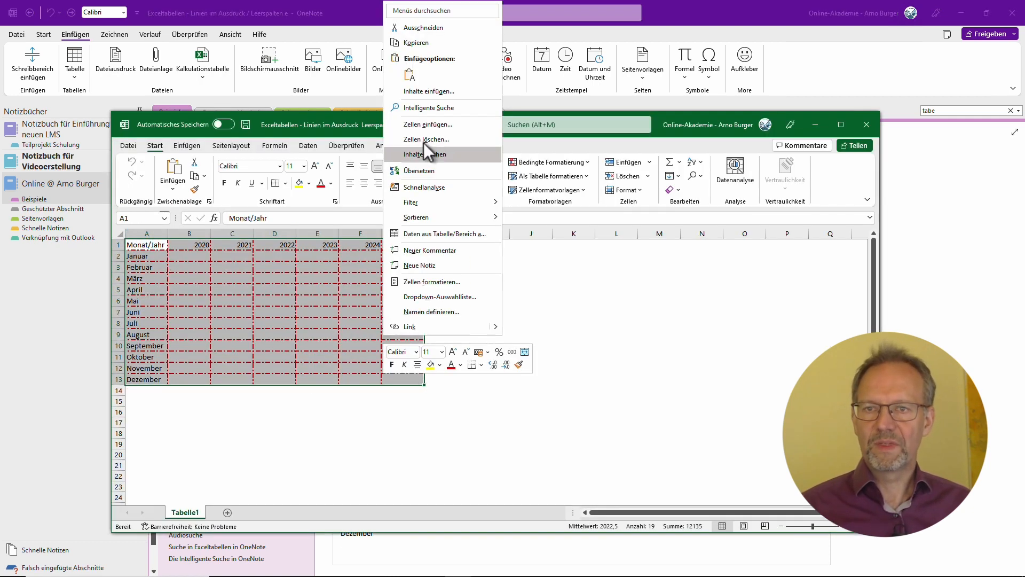
pyautogui.click(421, 43)
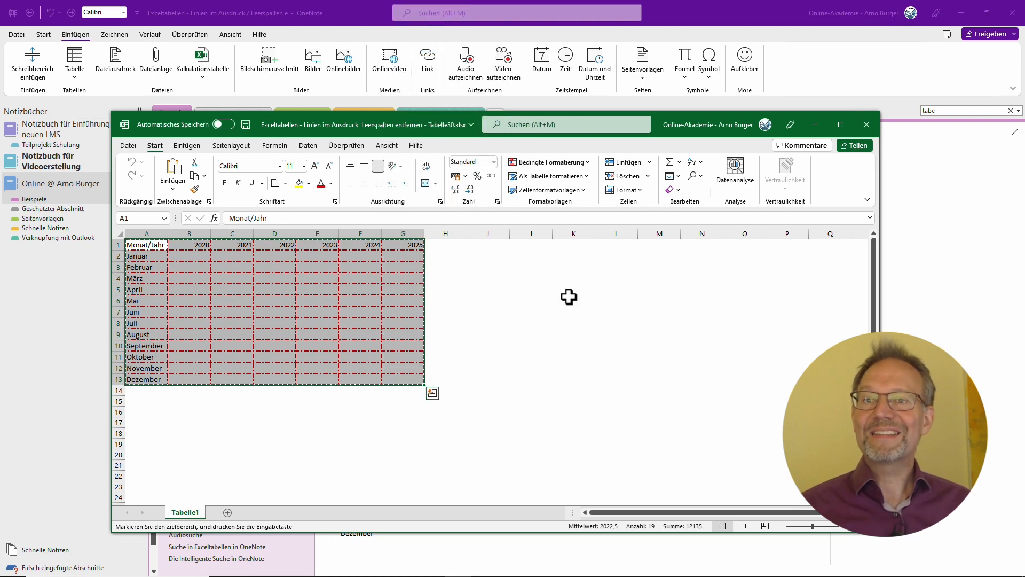
# Step: Paste the copied range below the plain-text month list on the OneNote page, and close the Excel workbook
pyautogui.click(946, 209)
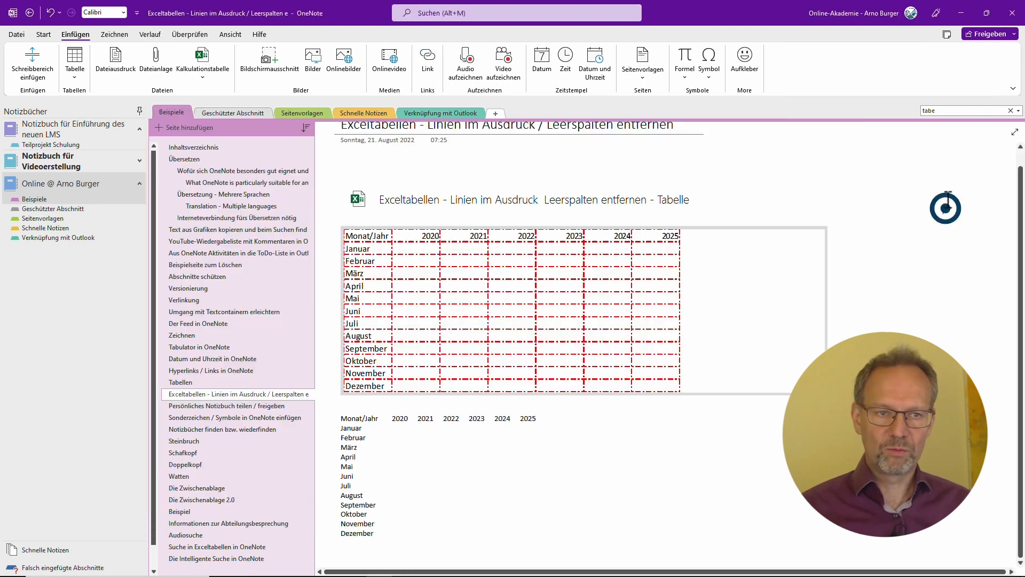
pyautogui.scroll(-3, 492, 400)
pyautogui.click(357, 375)
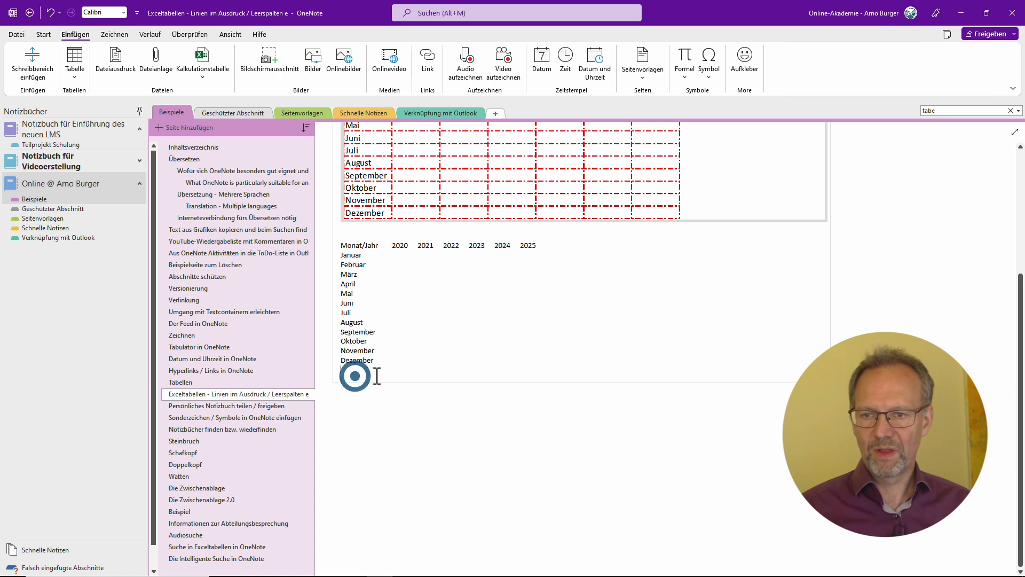
pyautogui.hotkey('ctrl', 'v')
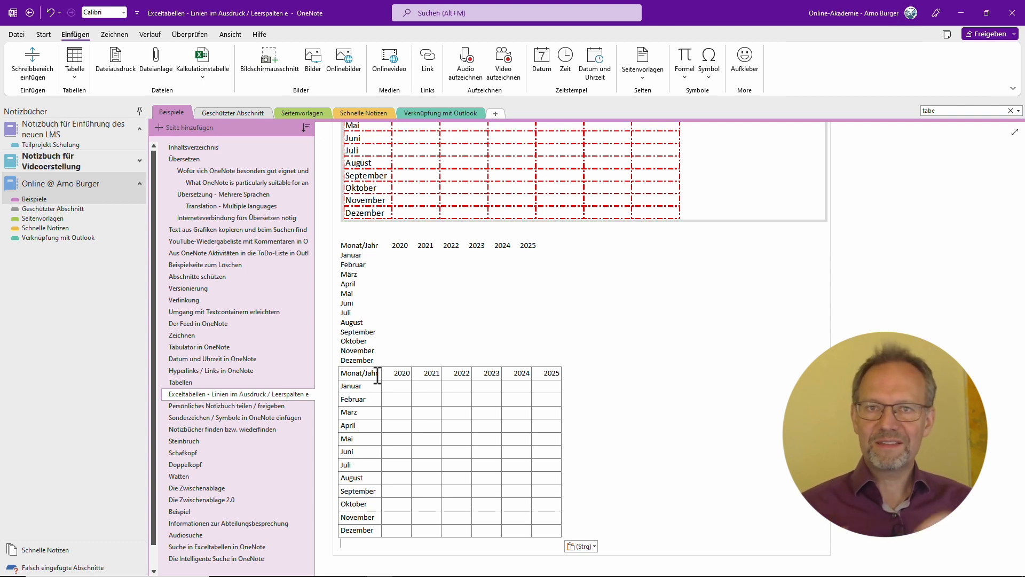
pyautogui.hotkey('alt', 'Tab')
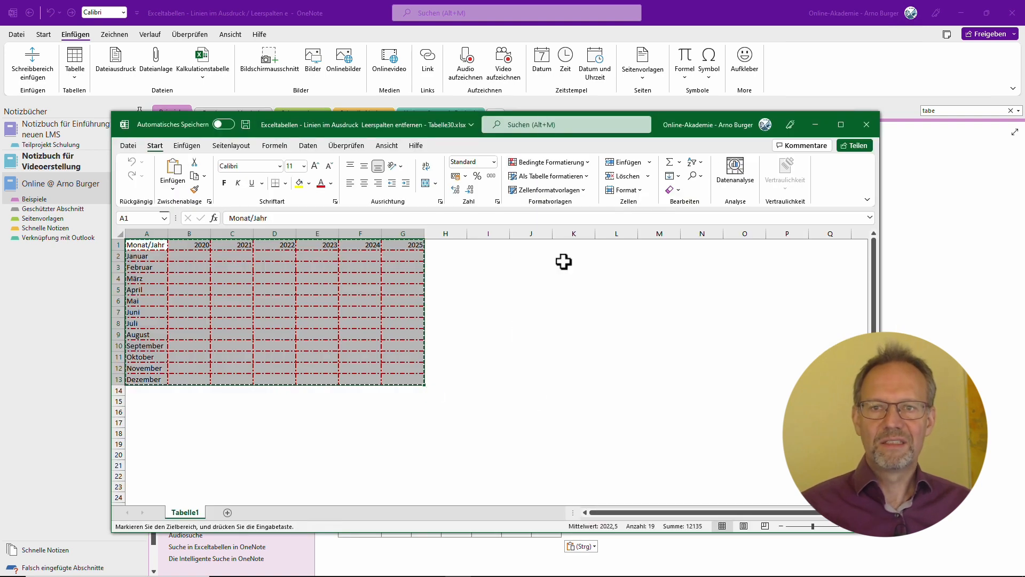
pyautogui.click(867, 124)
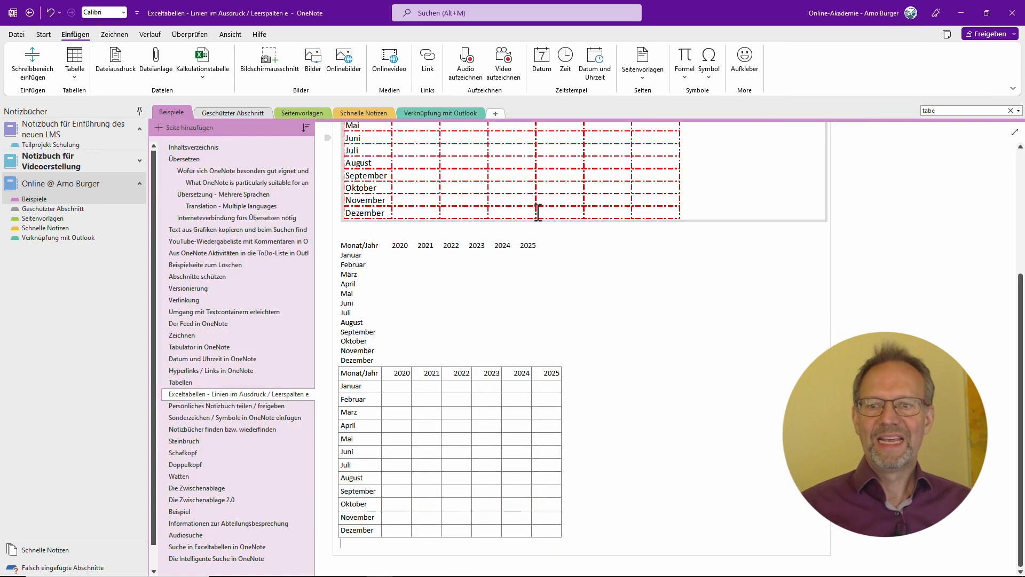
# Step: Hide the borders of the pasted native month table and show them again
pyautogui.click(391, 411)
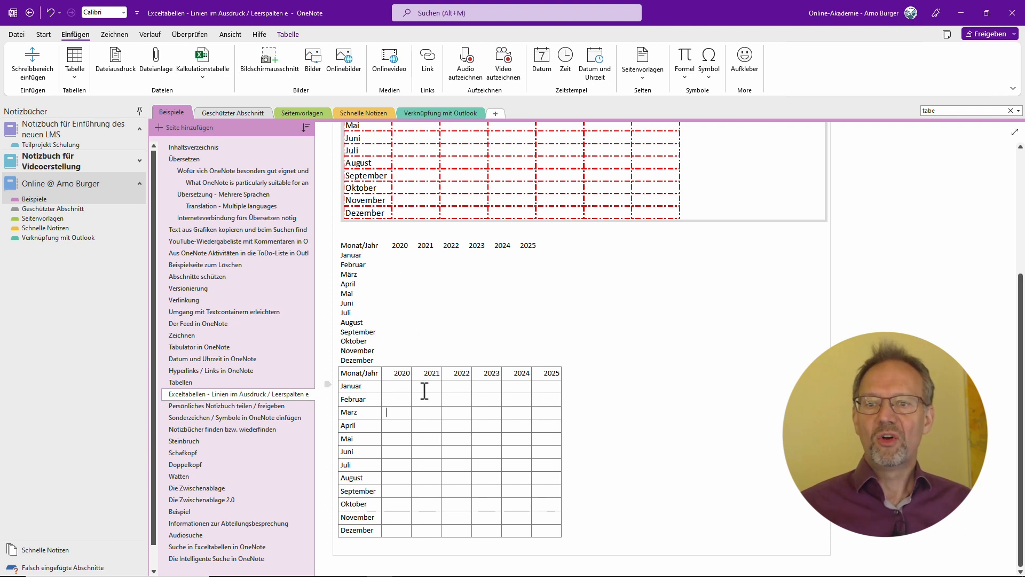
pyautogui.click(294, 35)
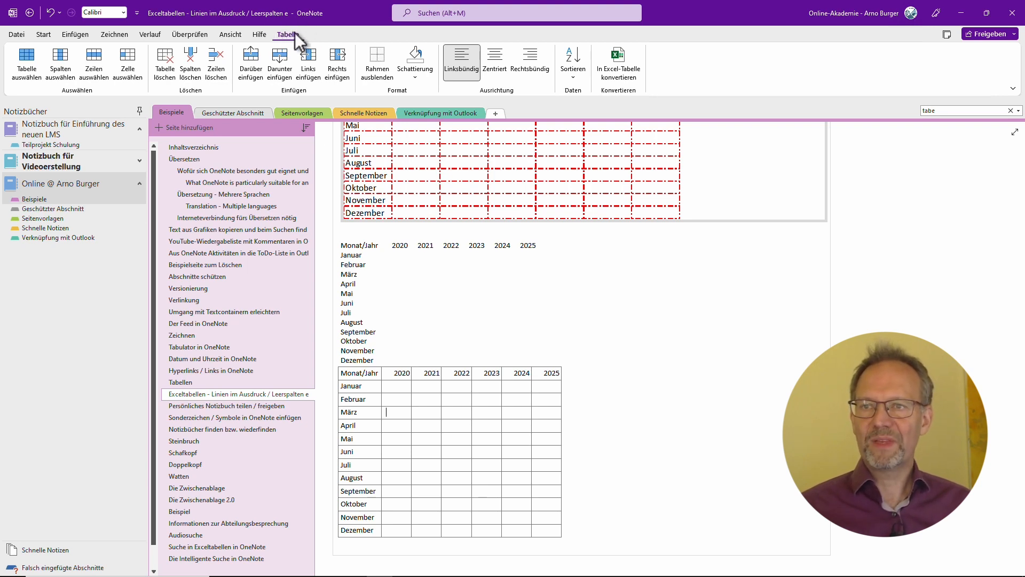
pyautogui.click(416, 439)
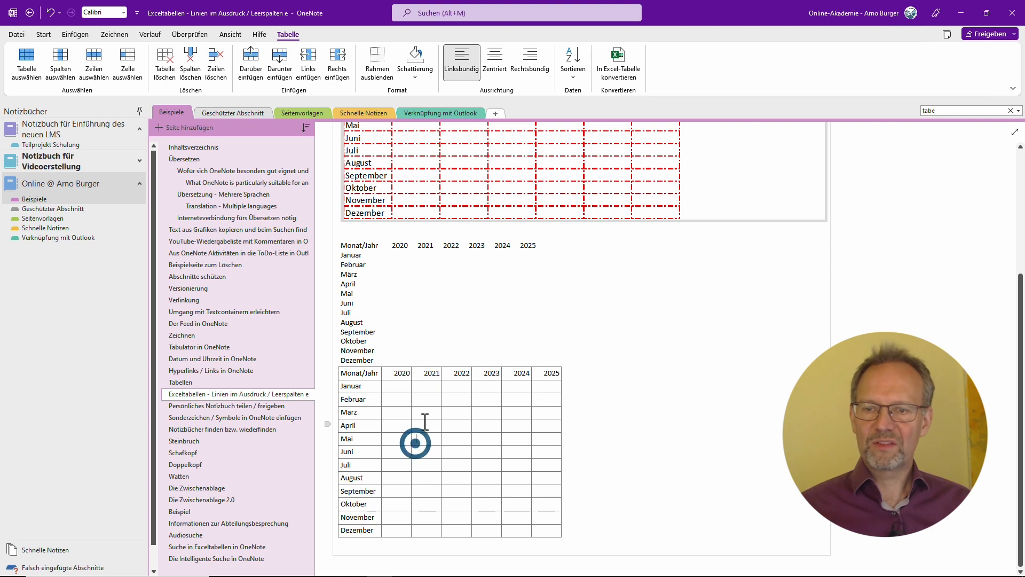
pyautogui.click(425, 430)
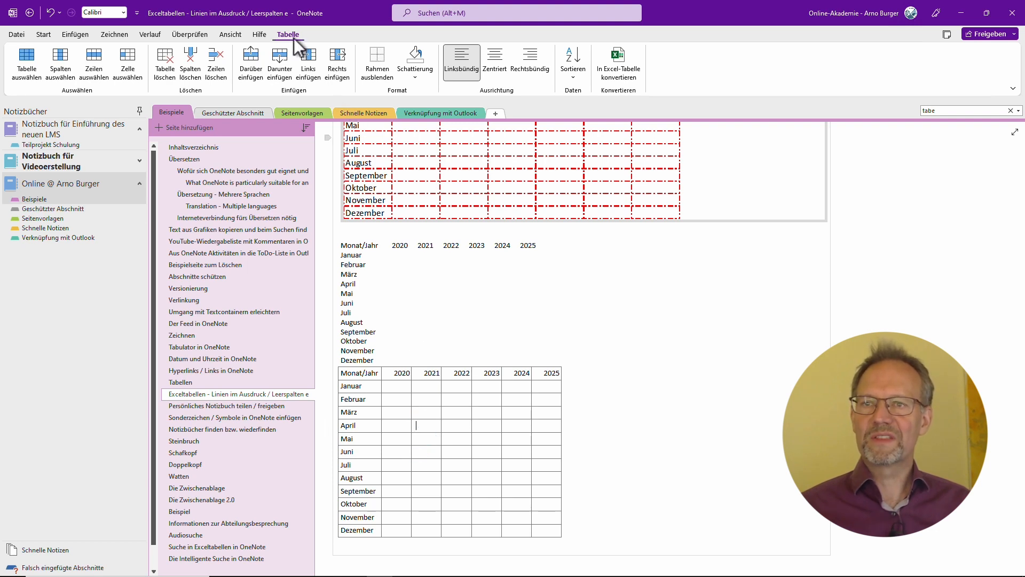
pyautogui.click(383, 70)
pyautogui.click(383, 69)
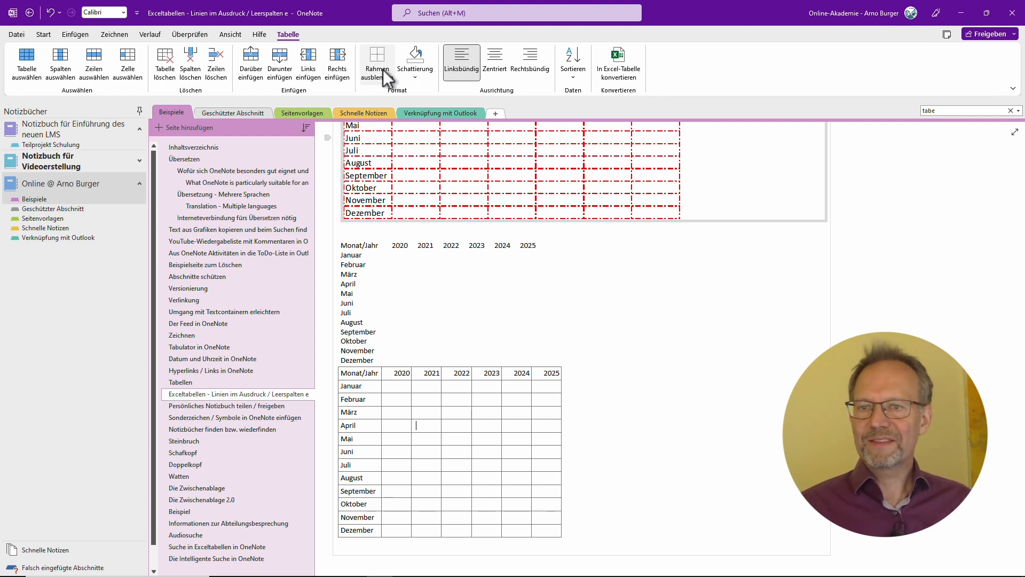
# Step: Try to narrow the embedded Excel table's frame from its outer edge to cut off the empty columns beside 2025
pyautogui.scroll(1, 397, 82)
pyautogui.scroll(3, 477, 249)
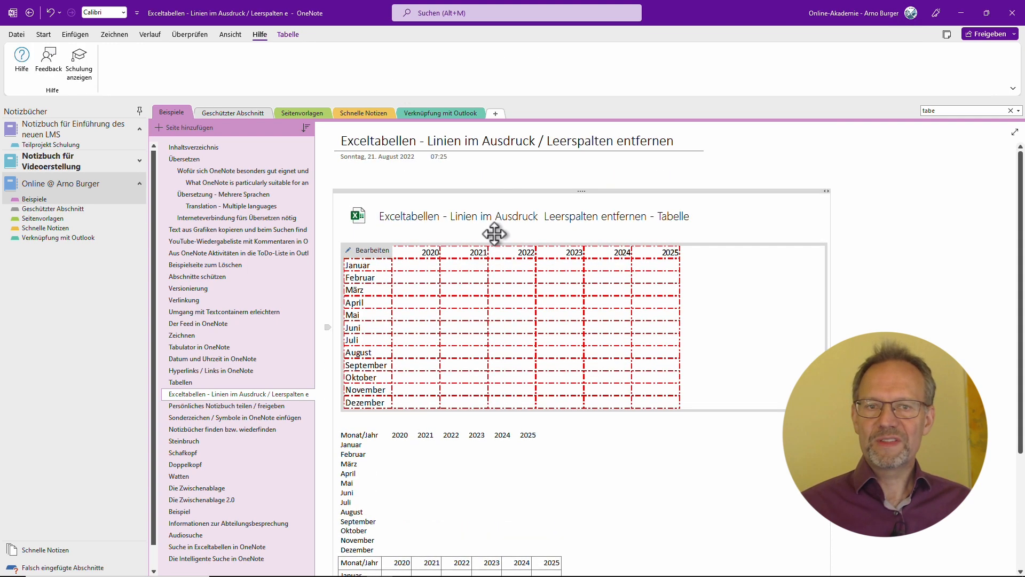
pyautogui.click(579, 289)
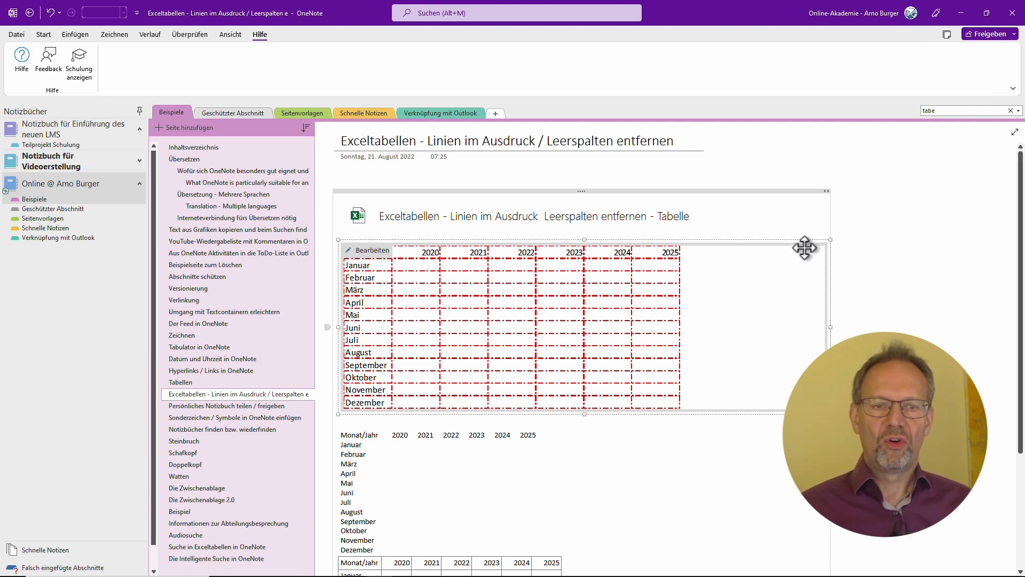
pyautogui.click(867, 317)
pyautogui.click(826, 327)
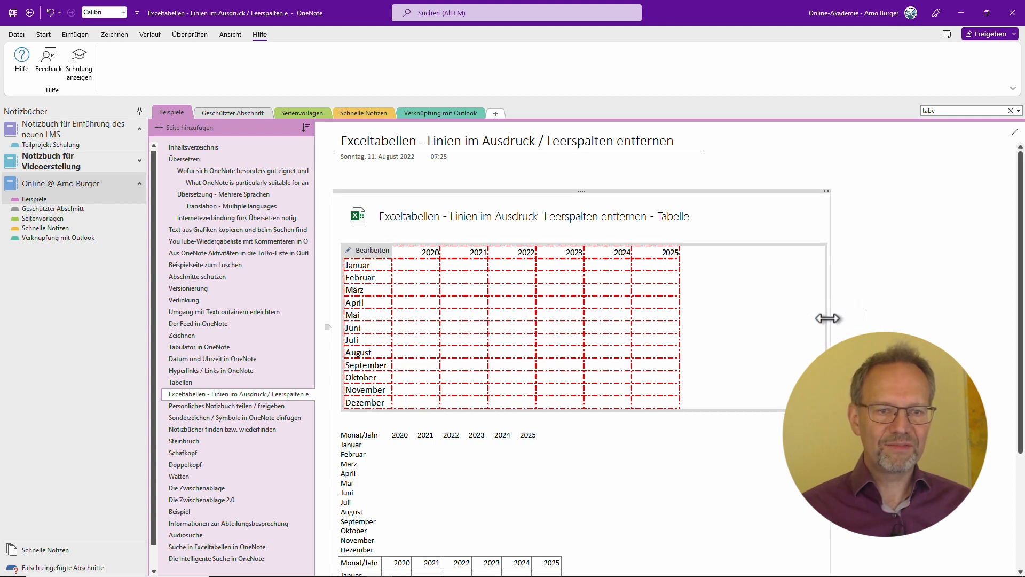
pyautogui.click(806, 197)
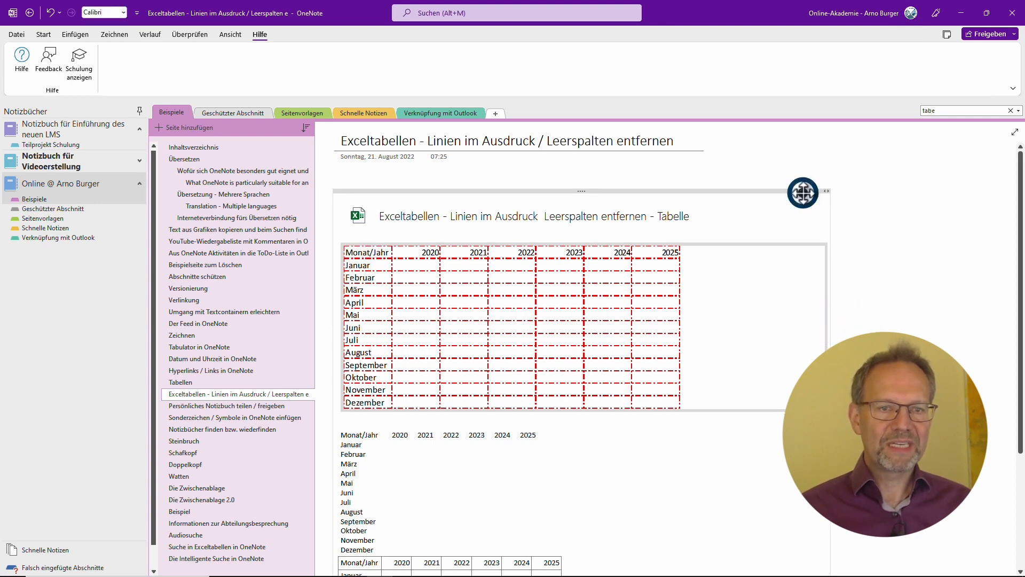
pyautogui.click(826, 343)
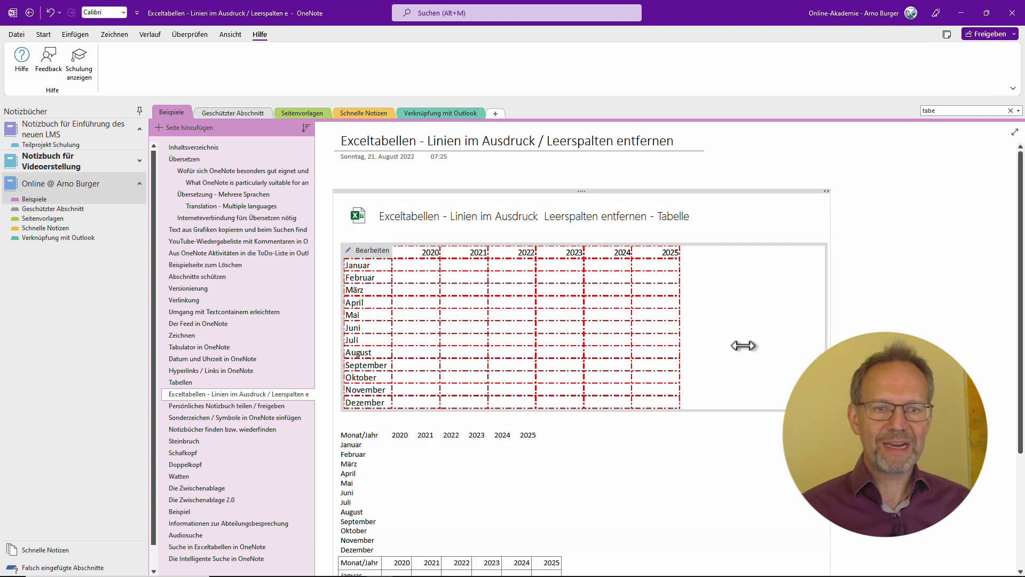
pyautogui.click(748, 346)
pyautogui.click(819, 327)
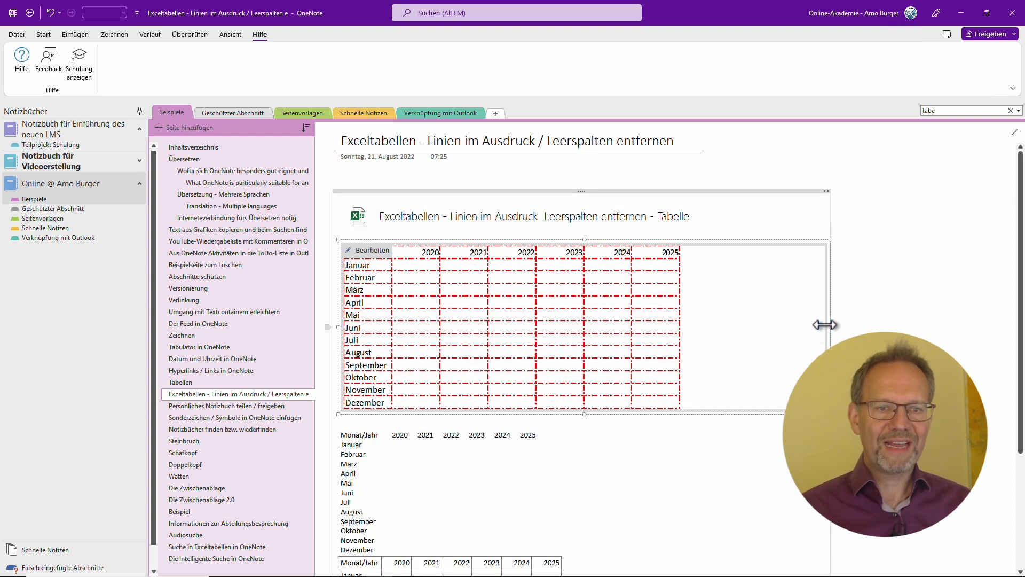
pyautogui.moveTo(824, 325); pyautogui.dragTo(785, 322)
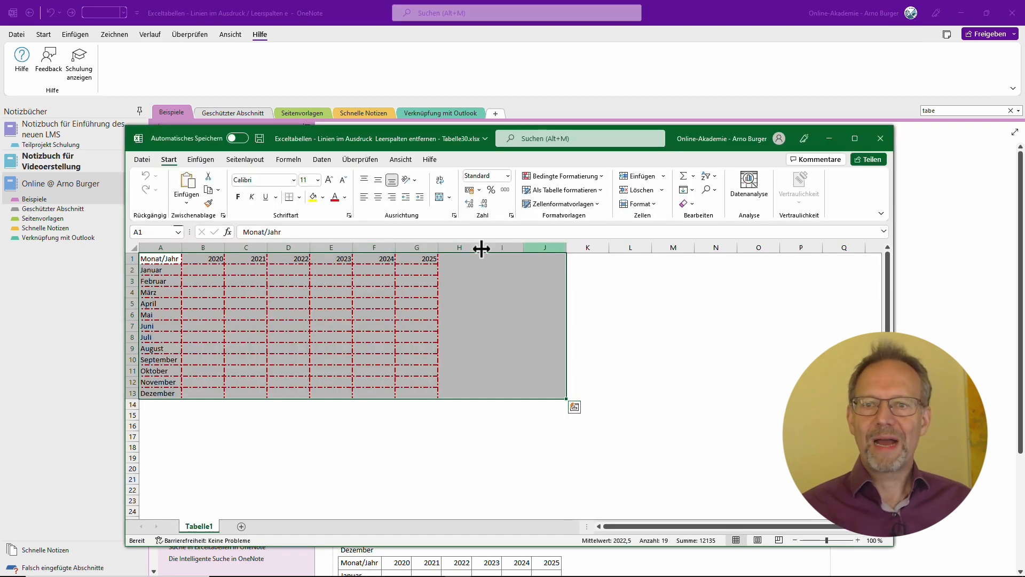
# Step: Hide the empty columns H to J in the embedded table's Excel workbook and close the workbook
pyautogui.moveTo(463, 247); pyautogui.dragTo(544, 246)
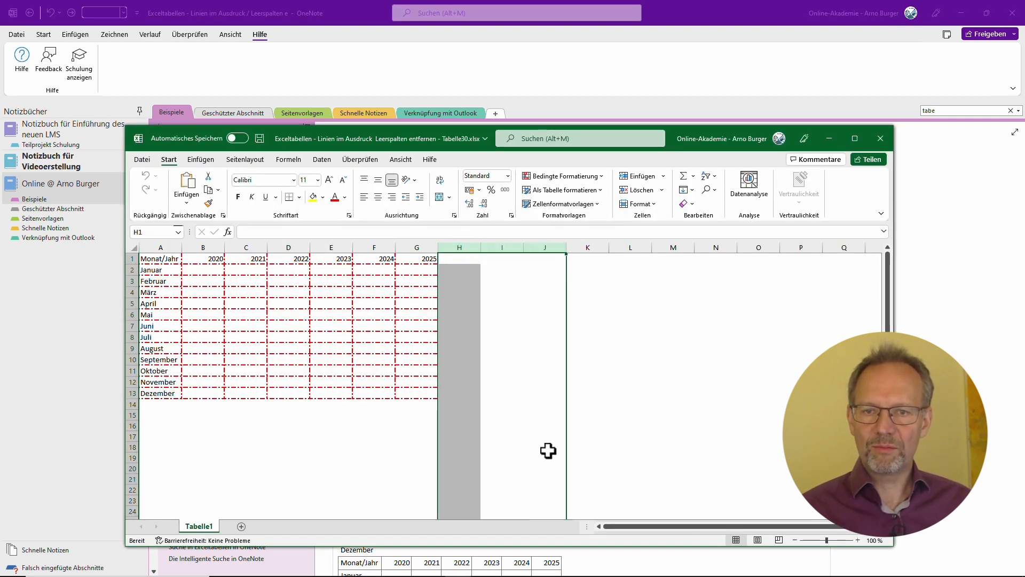
pyautogui.moveTo(456, 248); pyautogui.dragTo(550, 243)
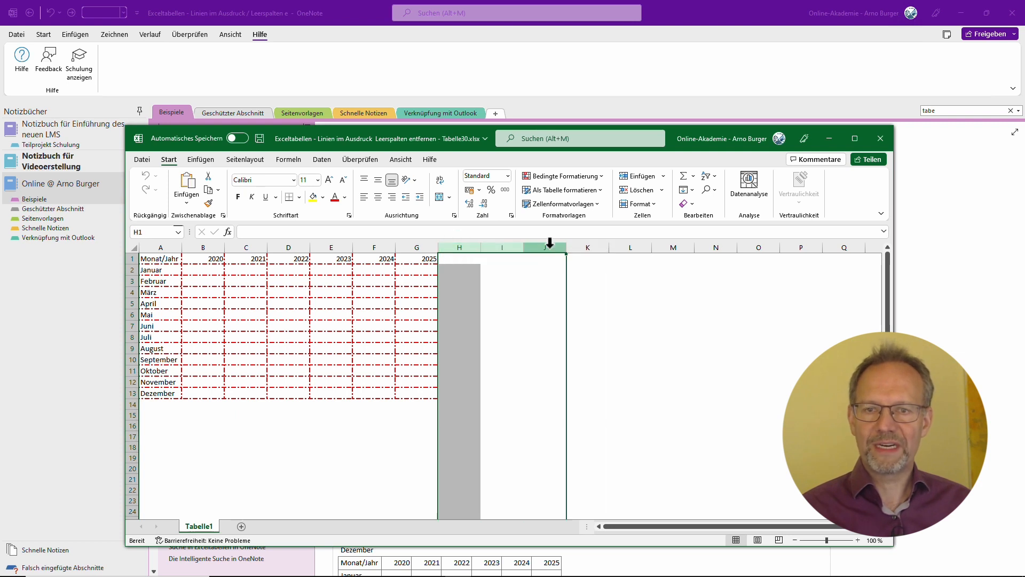
pyautogui.rightClick(516, 249)
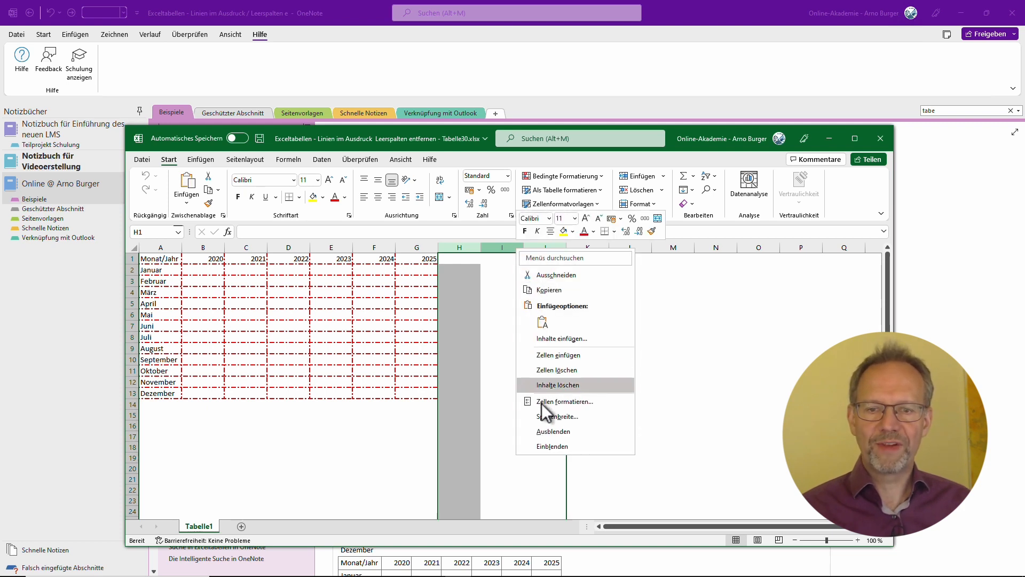
pyautogui.click(552, 431)
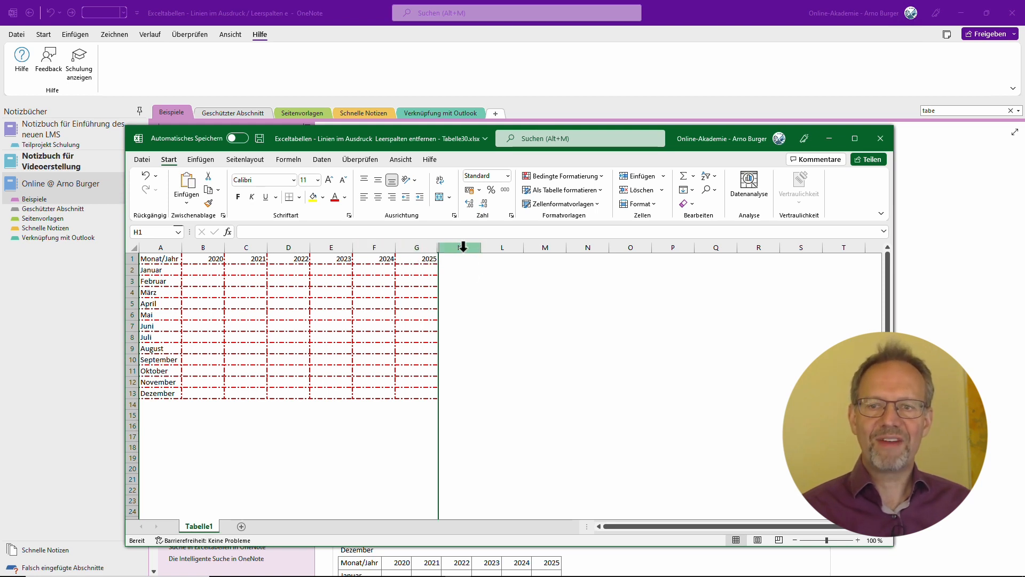
pyautogui.click(880, 139)
pyautogui.click(461, 311)
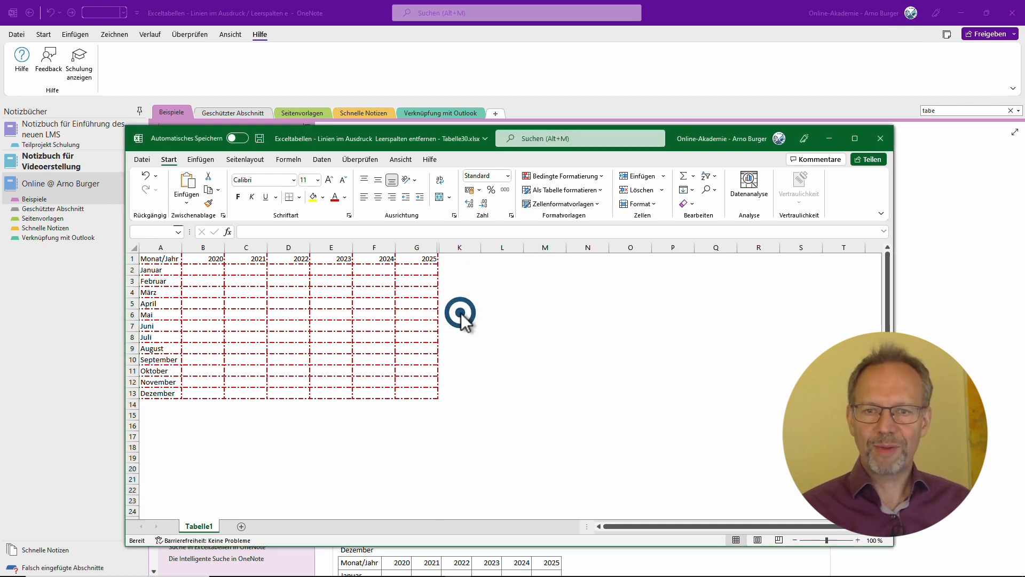